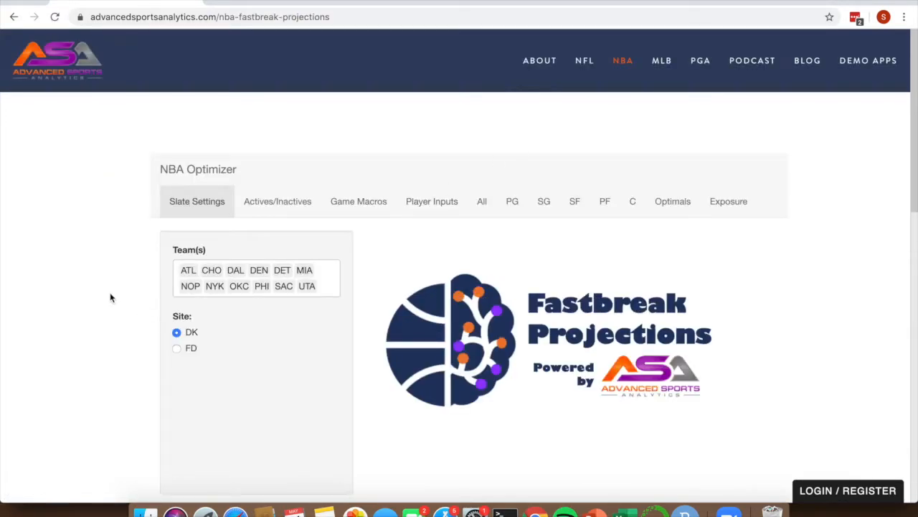
# Step: Remove UTA from the slate's team list and add it back
pyautogui.scroll(-2, 110, 295)
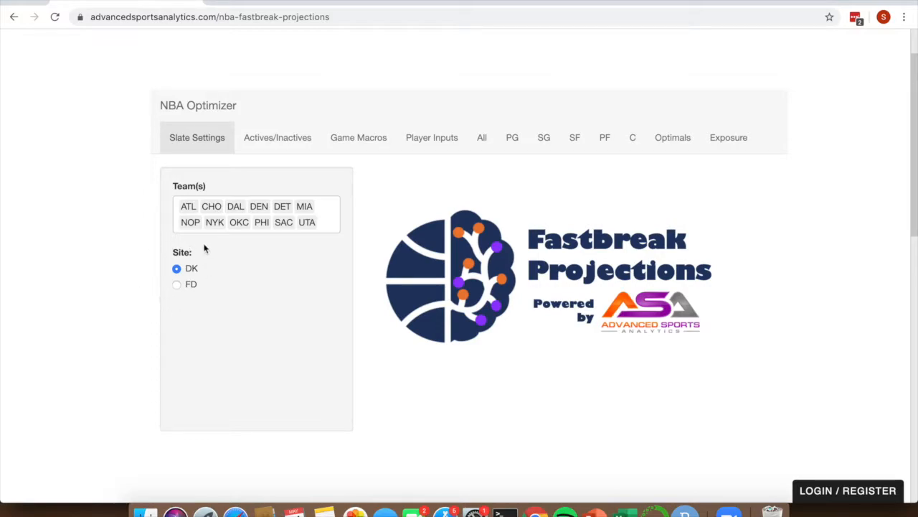
pyautogui.click(330, 221)
pyautogui.press('BackSpace')
pyautogui.press('BackSpace')
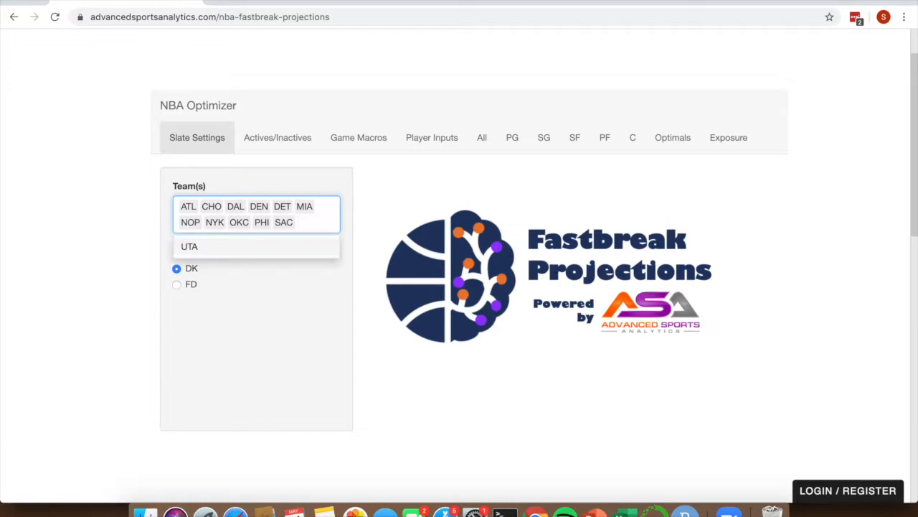
pyautogui.click(300, 245)
pyautogui.click(300, 245)
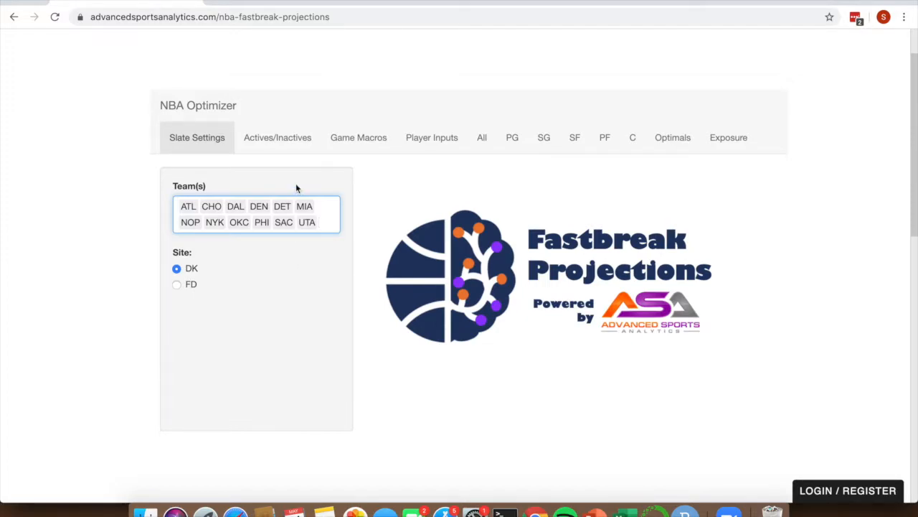
# Step: Review the expected_active status of the listed players in the Actives/Inactives table
pyautogui.click(284, 150)
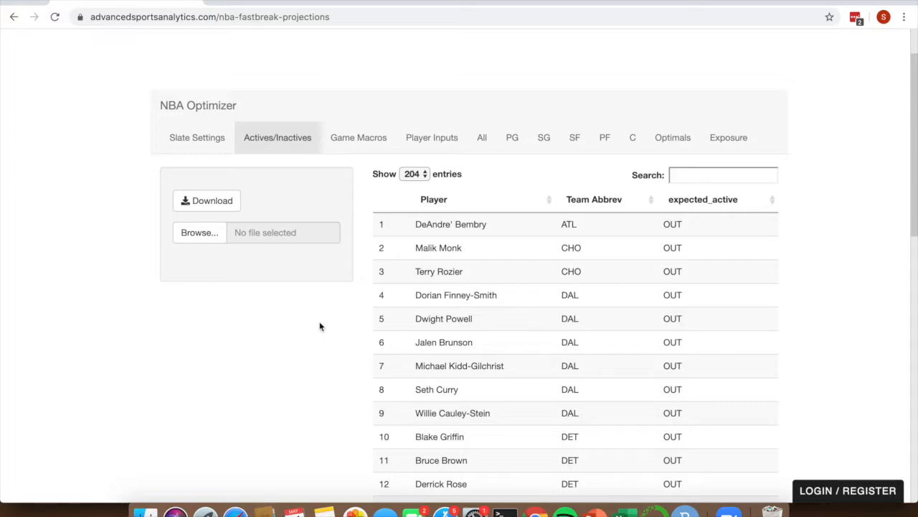
pyautogui.scroll(-1, 320, 326)
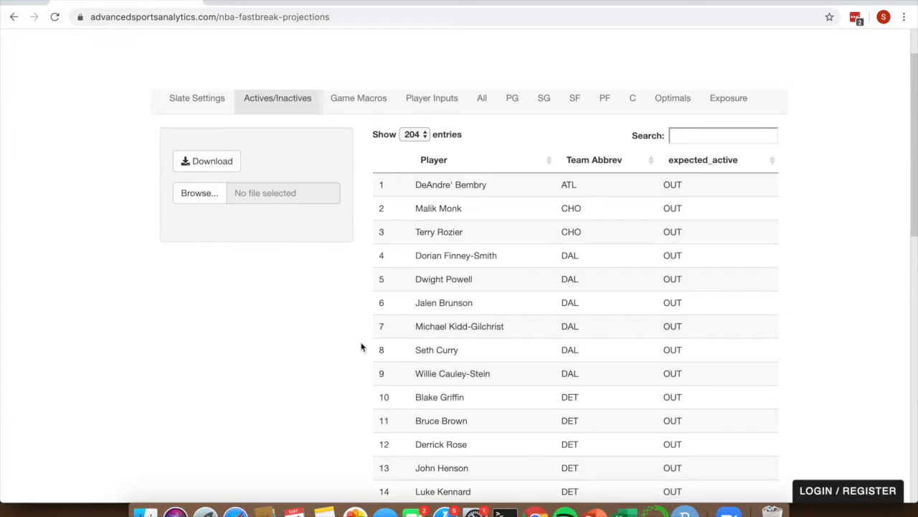
pyautogui.scroll(1, 654, 354)
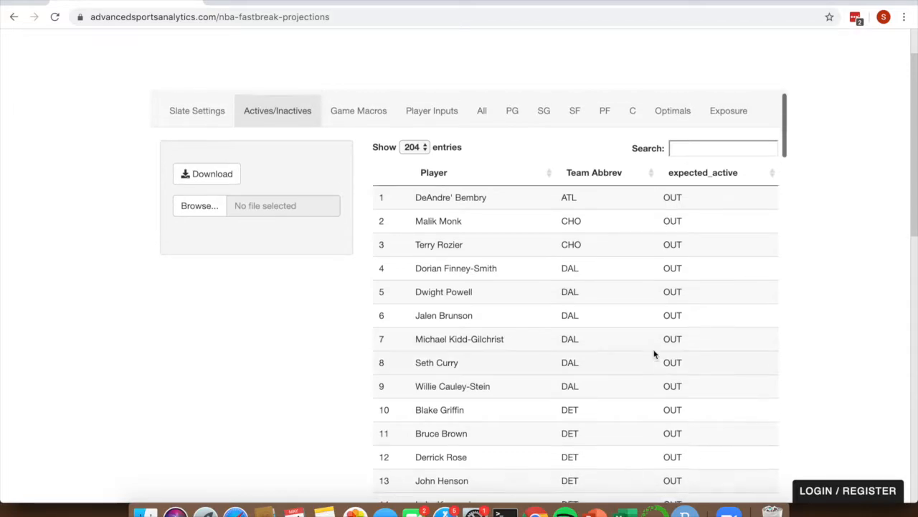
pyautogui.scroll(-5, 653, 354)
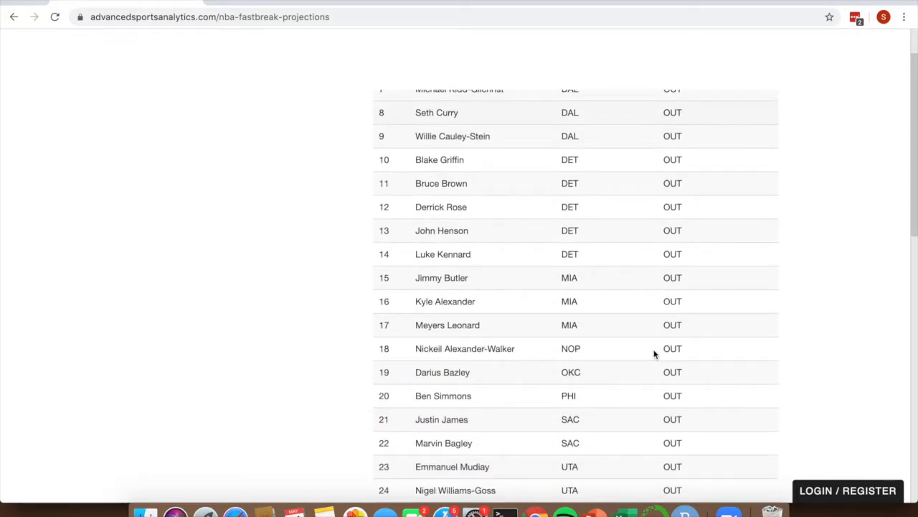
pyautogui.scroll(-1, 654, 354)
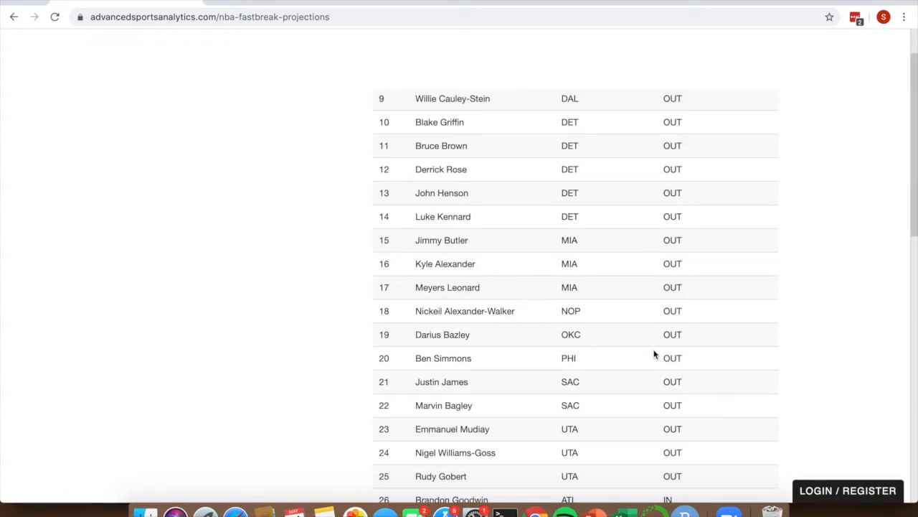
pyautogui.scroll(-3, 653, 354)
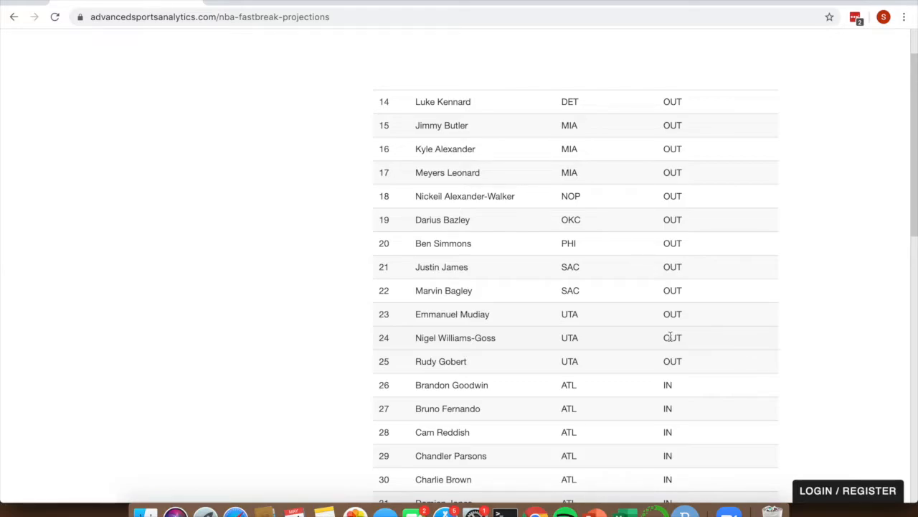
pyautogui.scroll(10, 670, 337)
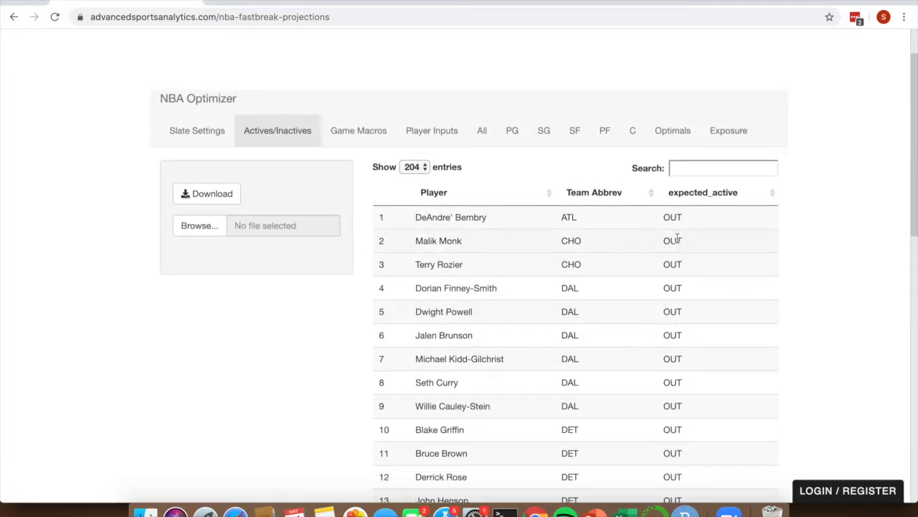
# Step: Make the expected_active column editable and set Ben Simmons (PHI) to "in"
pyautogui.doubleClick(677, 239)
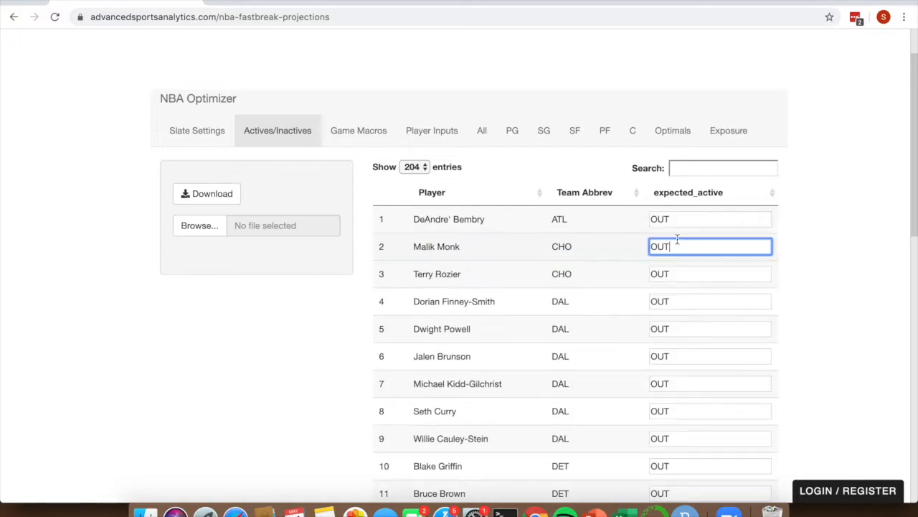
pyautogui.scroll(-2, 691, 363)
pyautogui.click(686, 349)
pyautogui.scroll(-5, 686, 349)
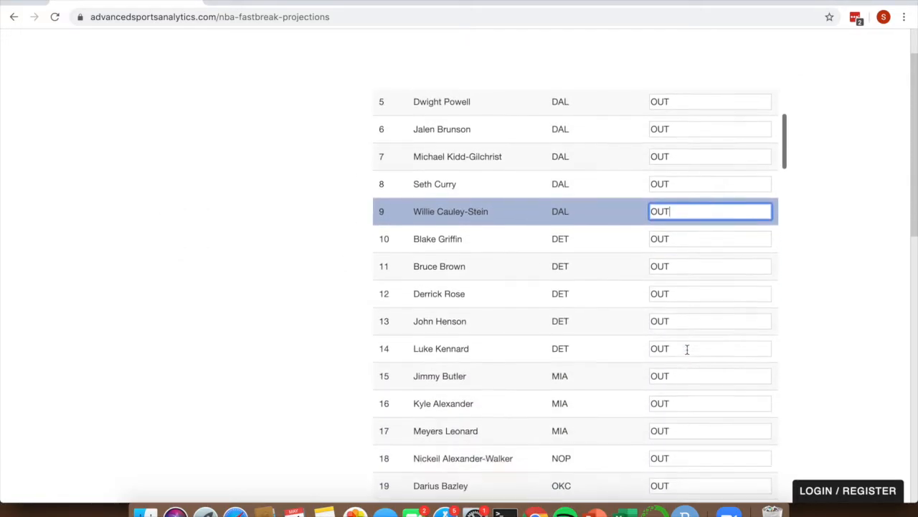
pyautogui.scroll(1, 684, 276)
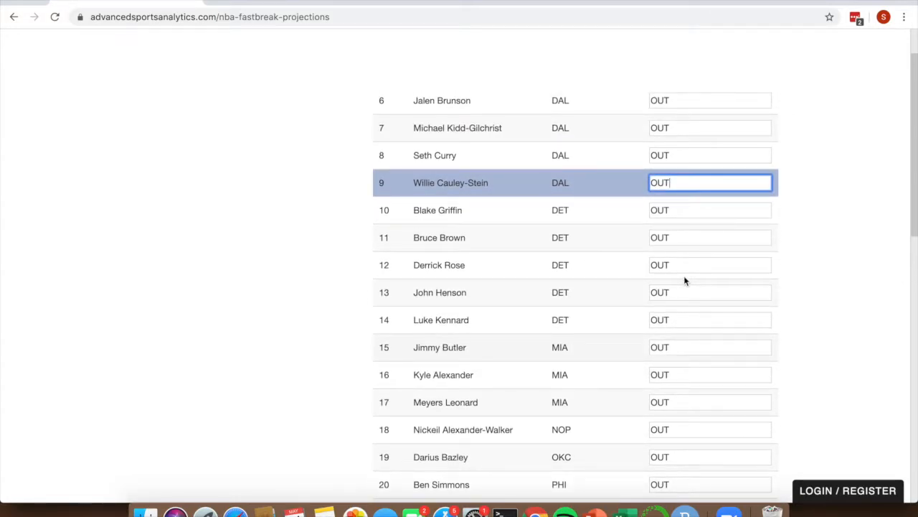
pyautogui.scroll(-4, 683, 276)
pyautogui.scroll(-1, 684, 258)
pyautogui.click(684, 327)
pyautogui.press('BackSpace')
pyautogui.press('BackSpace')
pyautogui.press('BackSpace')
pyautogui.write('in')
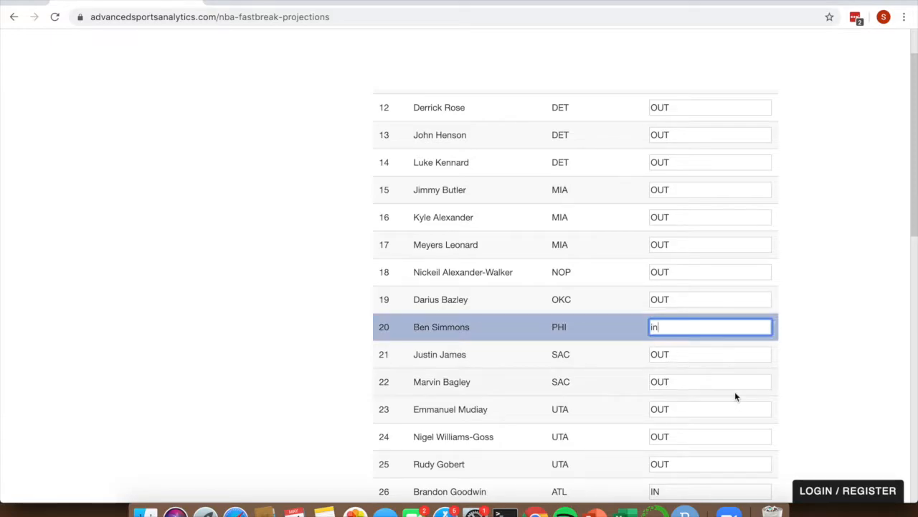
# Step: Set the expected_active value of Cam Reddish (ATL) to "out"
pyautogui.scroll(-10, 734, 391)
pyautogui.scroll(3, 703, 311)
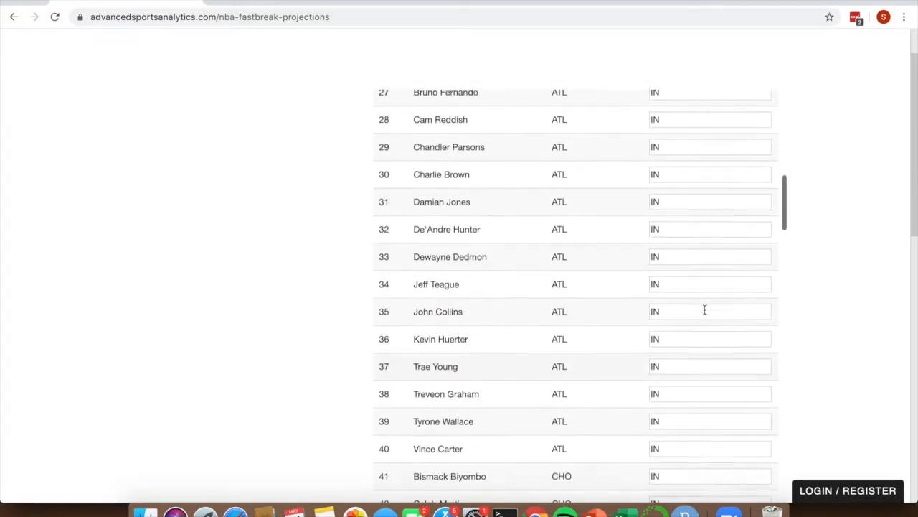
pyautogui.click(679, 149)
pyautogui.press('BackSpace')
pyautogui.write('out')
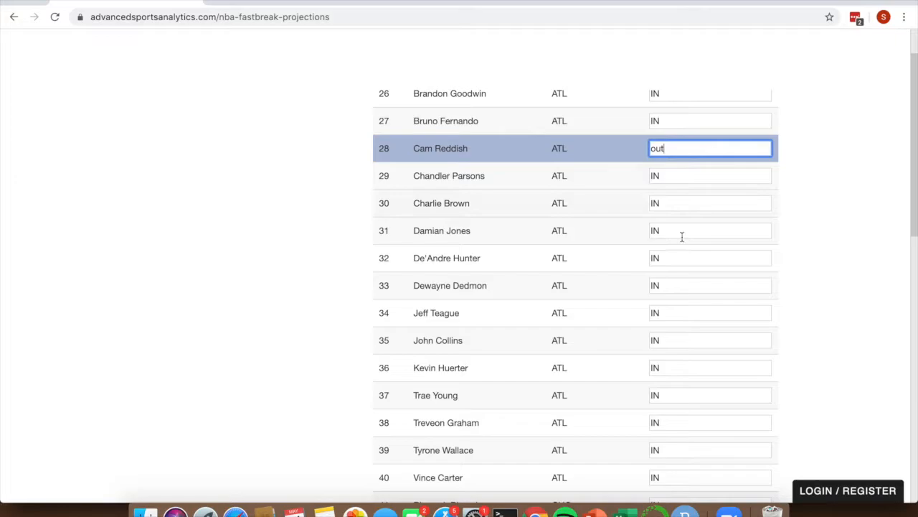
# Step: Set the expected_active value of Treveon Graham (ATL) to "OUT" and commit the table edits
pyautogui.scroll(-2, 677, 256)
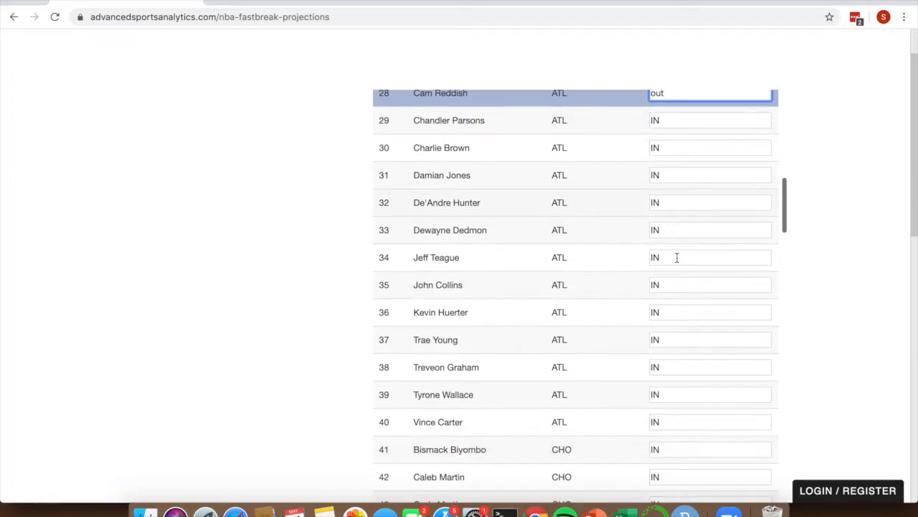
pyautogui.click(674, 367)
pyautogui.press('BackSpace')
pyautogui.write('OU')
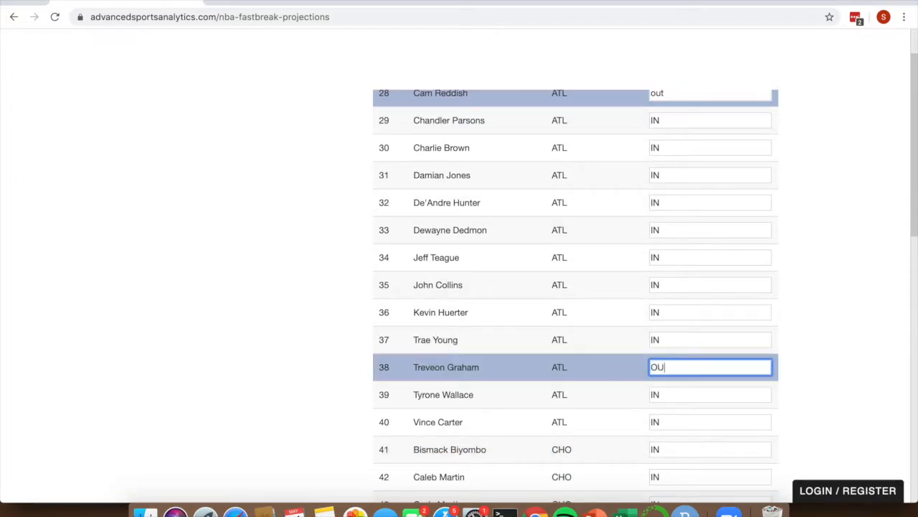
pyautogui.write('T')
pyautogui.scroll(3, 635, 345)
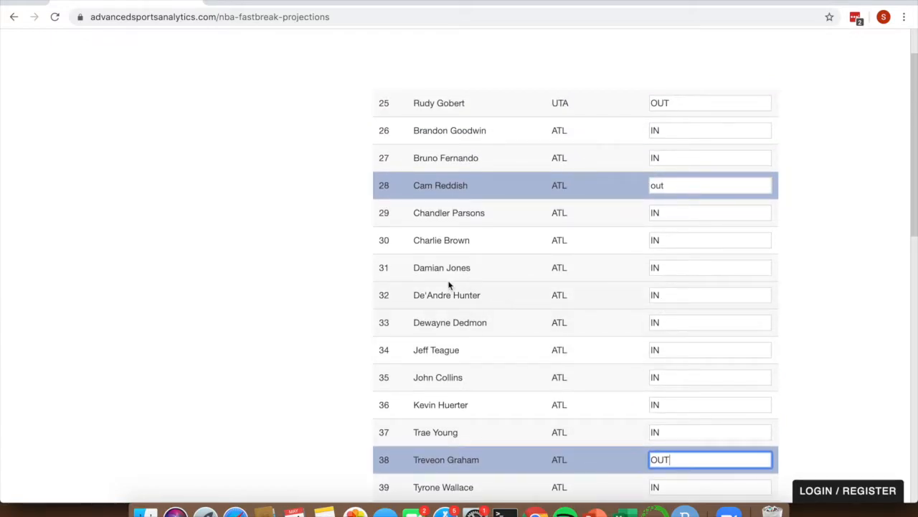
pyautogui.scroll(10, 449, 286)
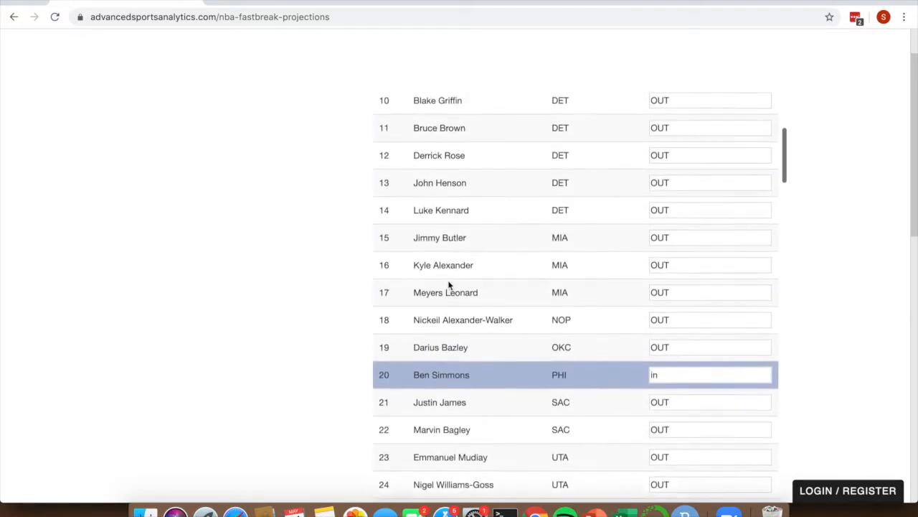
pyautogui.scroll(8, 449, 286)
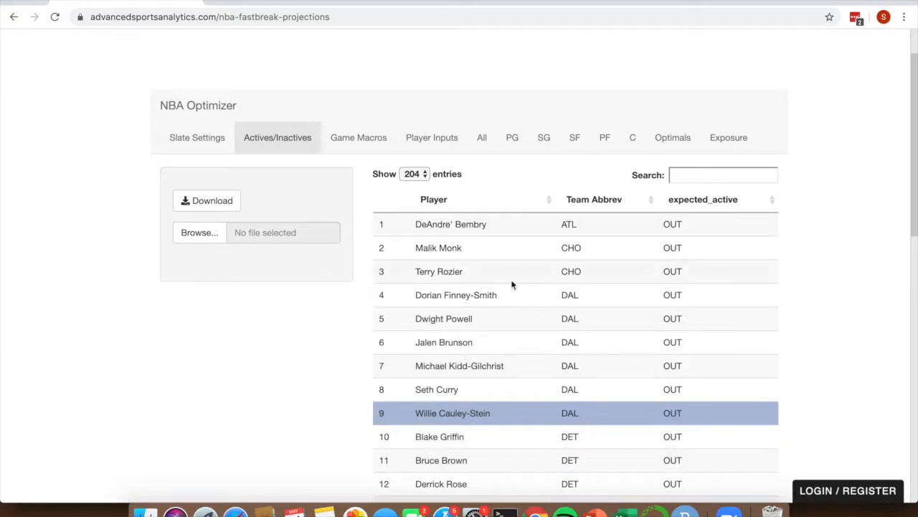
pyautogui.scroll(-5, 616, 355)
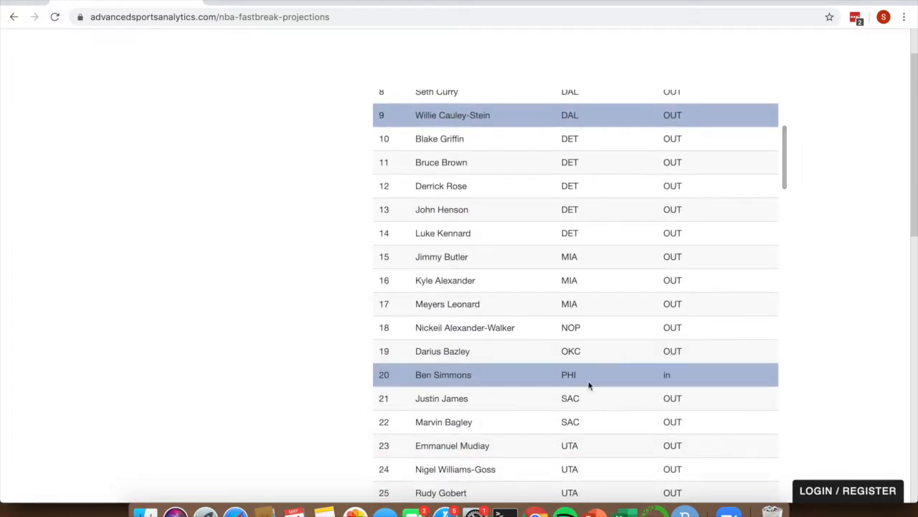
pyautogui.scroll(-3, 544, 423)
pyautogui.scroll(8, 544, 424)
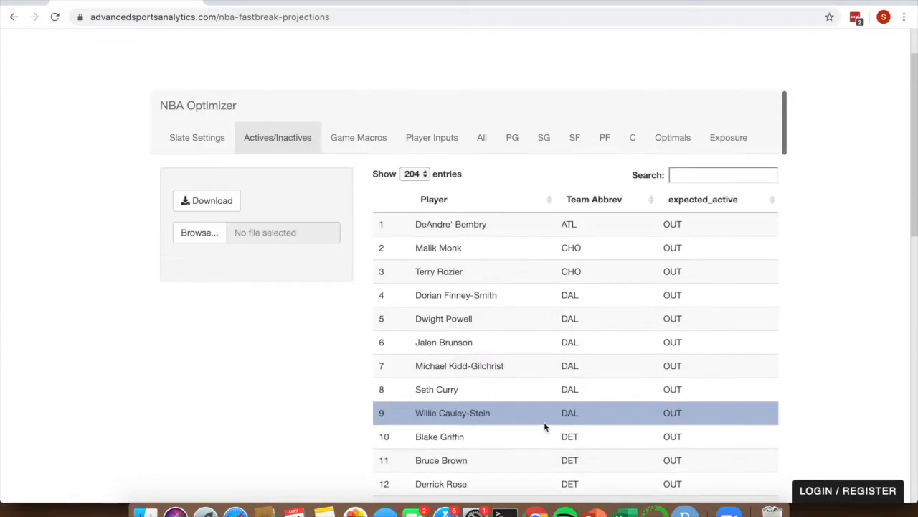
# Step: Set MIA's projected team total to 121.5 in the Game Macros table and finish editing
pyautogui.click(363, 149)
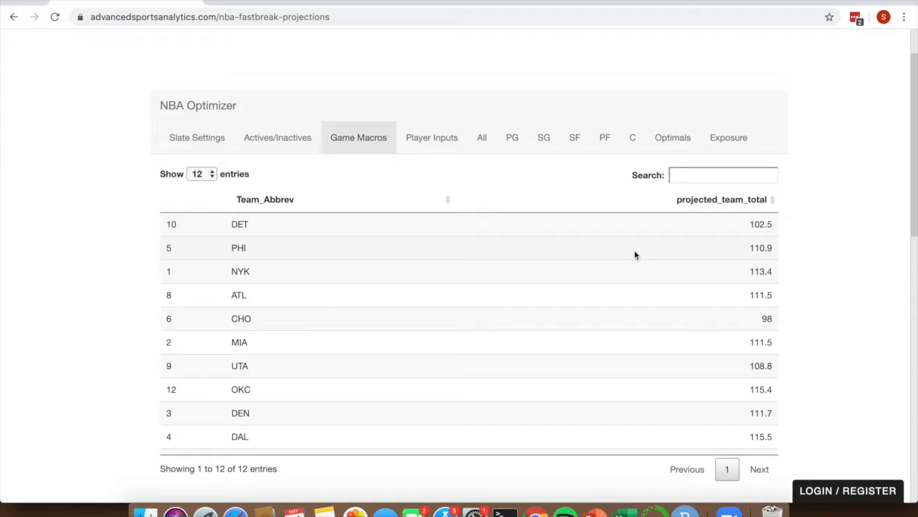
pyautogui.scroll(-1, 635, 252)
pyautogui.scroll(1, 635, 251)
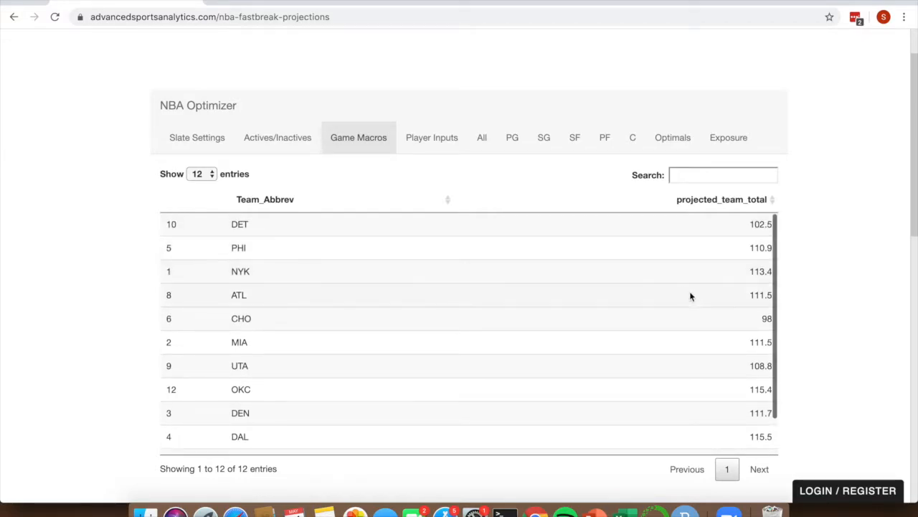
pyautogui.scroll(1, 691, 299)
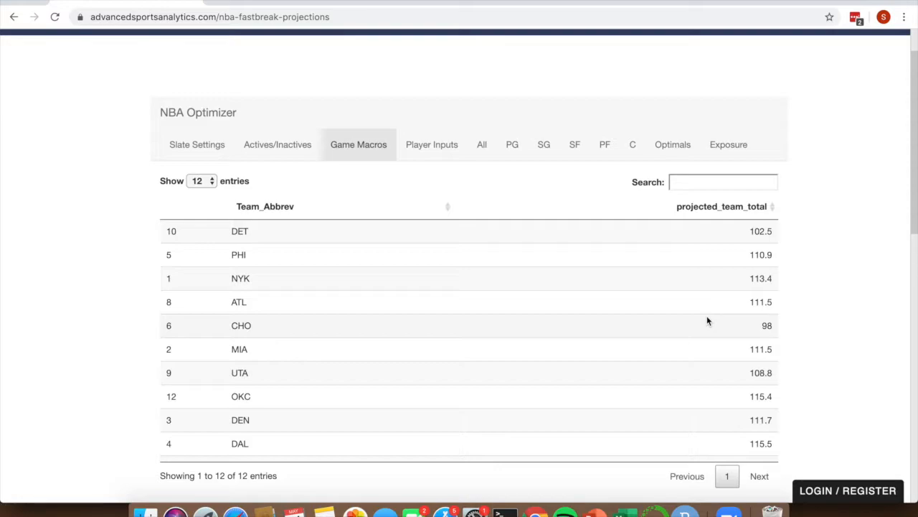
pyautogui.doubleClick(758, 351)
pyautogui.press('Left')
pyautogui.press('Left')
pyautogui.press('Left')
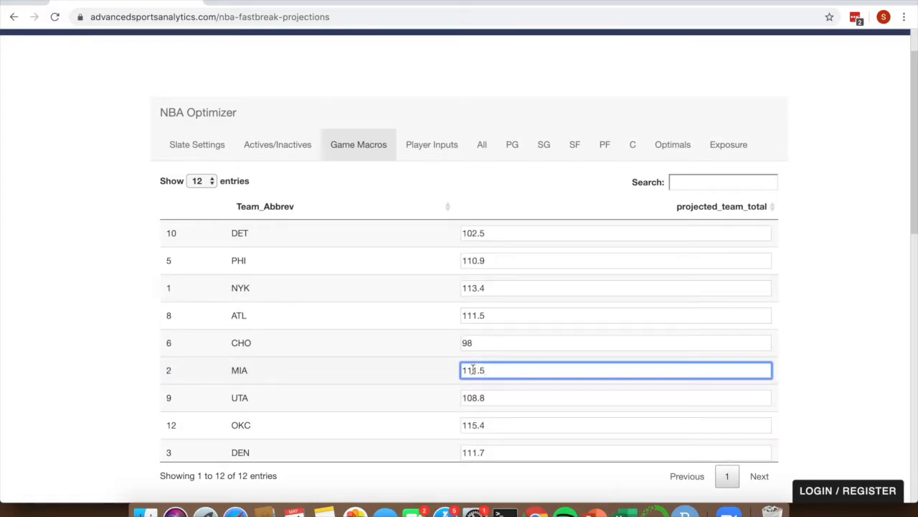
pyautogui.press('BackSpace')
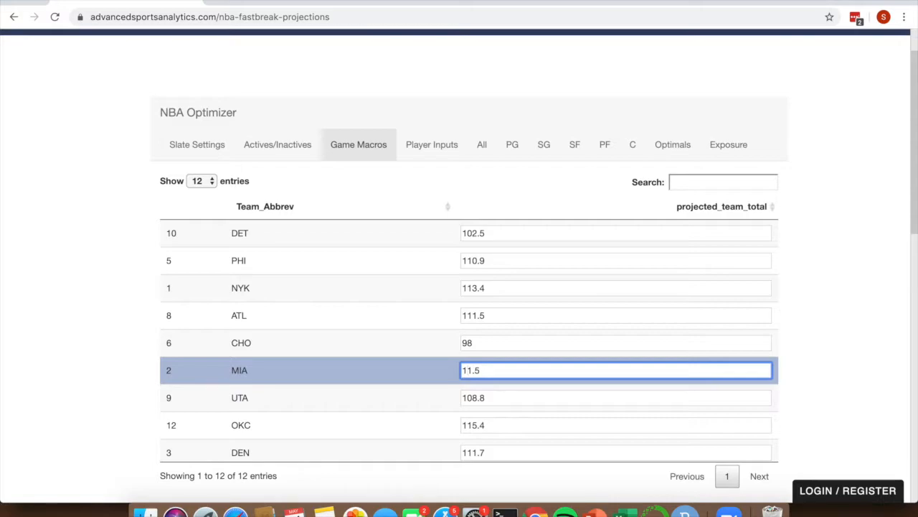
pyautogui.write('2')
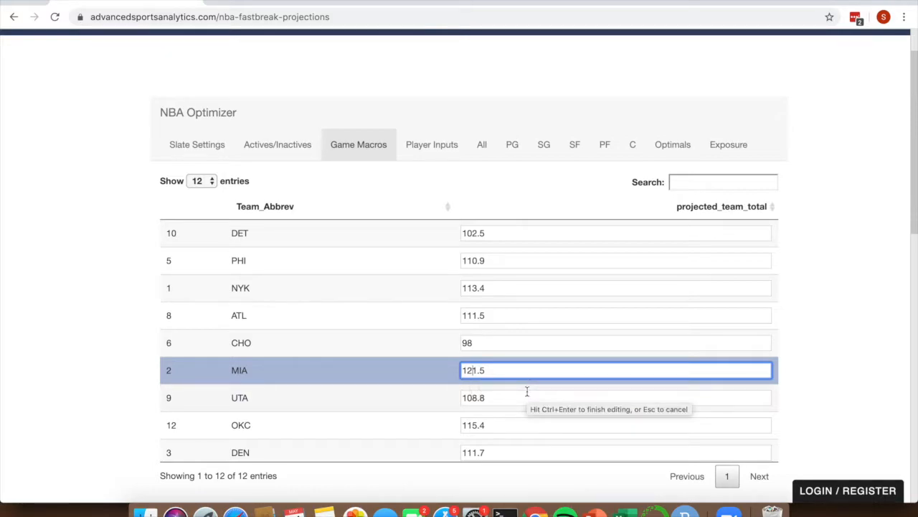
pyautogui.hotkey('ctrl', 'Return')
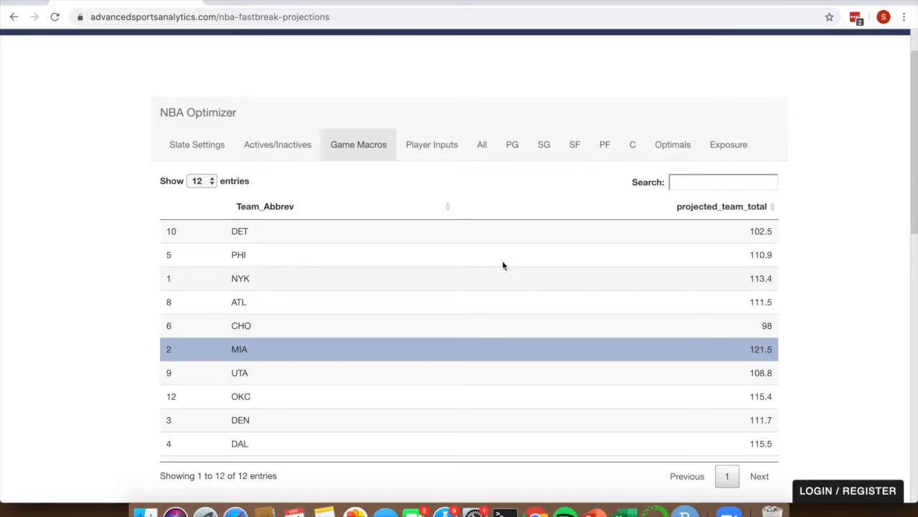
# Step: Look through the Player Inputs table, examining each player's projected minutes, rate percentages, ratings and fantasy points per minute
pyautogui.click(434, 148)
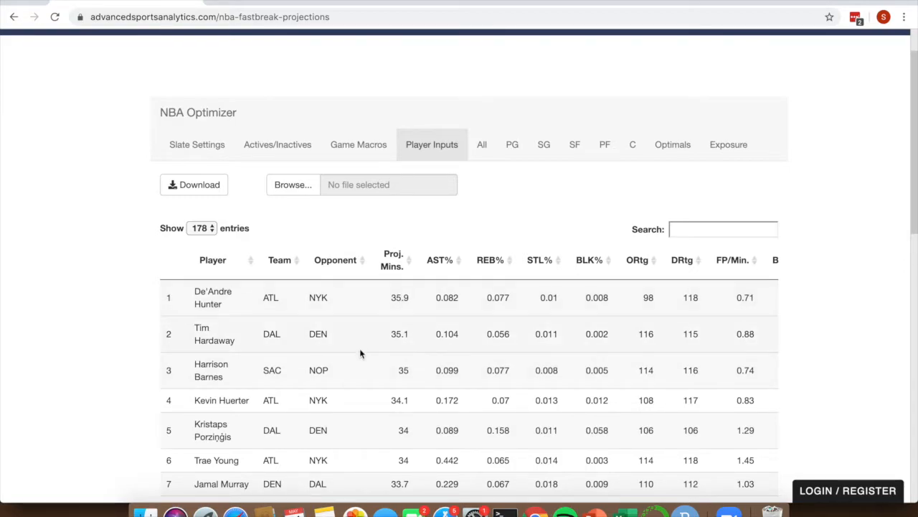
pyautogui.scroll(-1, 359, 362)
pyautogui.scroll(1, 366, 355)
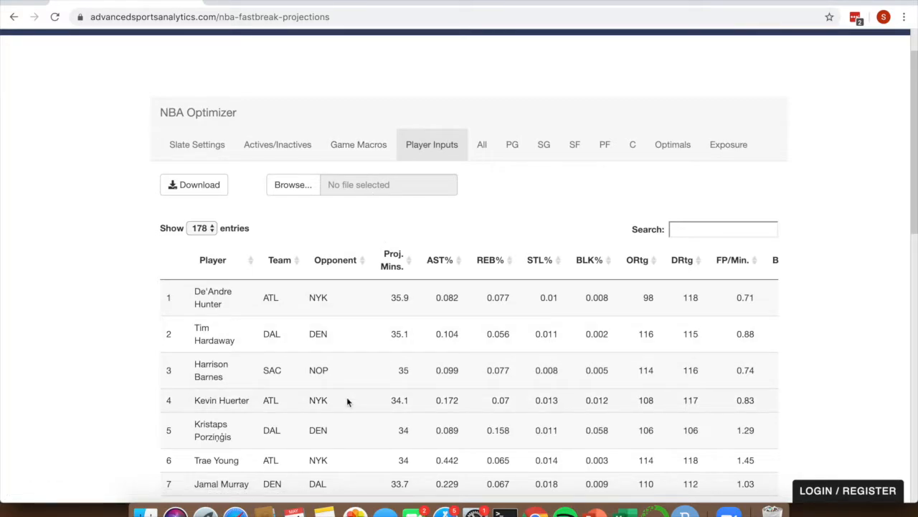
pyautogui.scroll(-1, 347, 402)
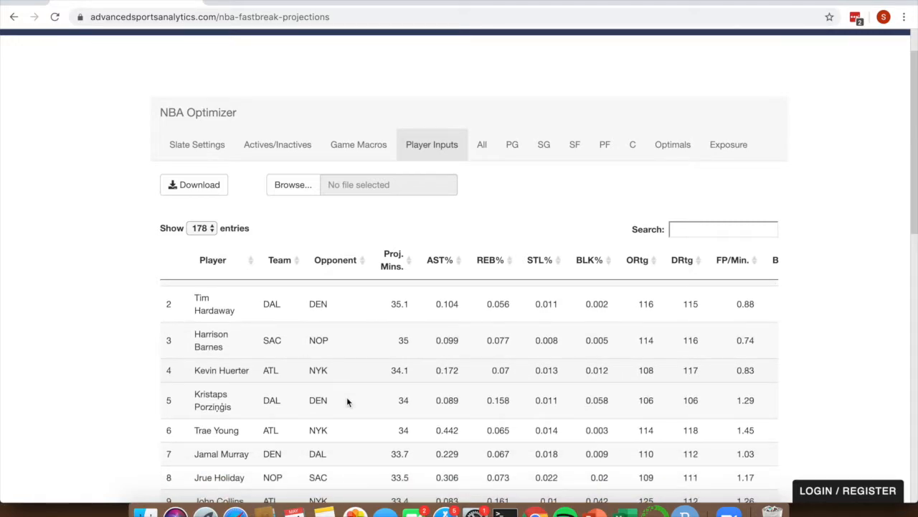
pyautogui.scroll(-4, 347, 402)
pyautogui.scroll(-5, 347, 402)
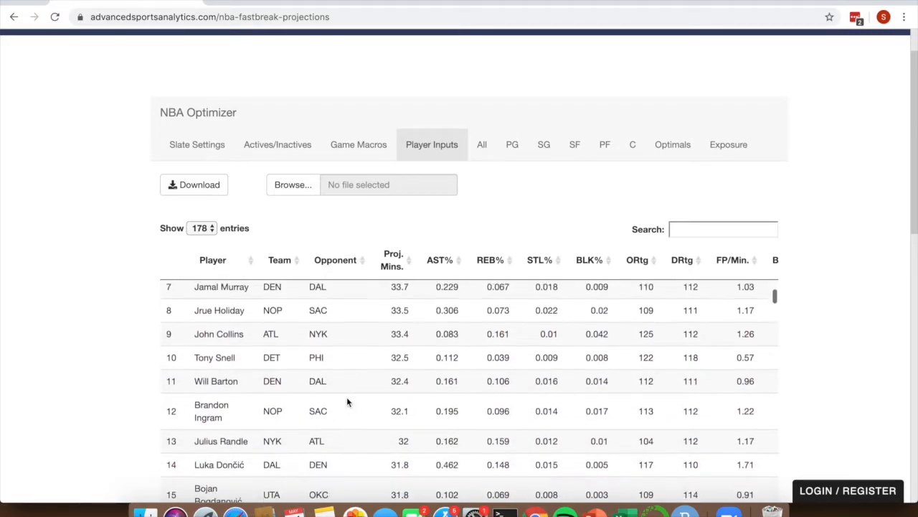
pyautogui.scroll(-2, 346, 397)
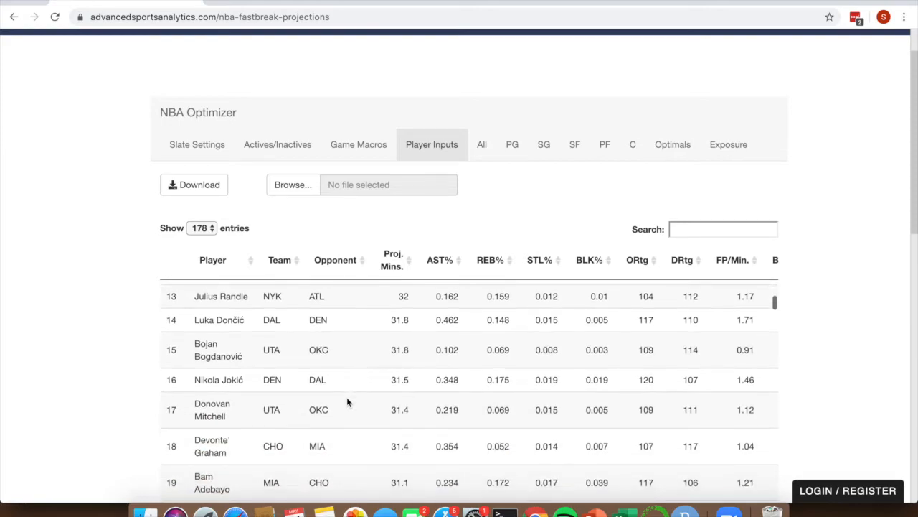
# Step: Reopen the Game Macros table for editing and set MIA's projected team total to 111.5
pyautogui.click(347, 447)
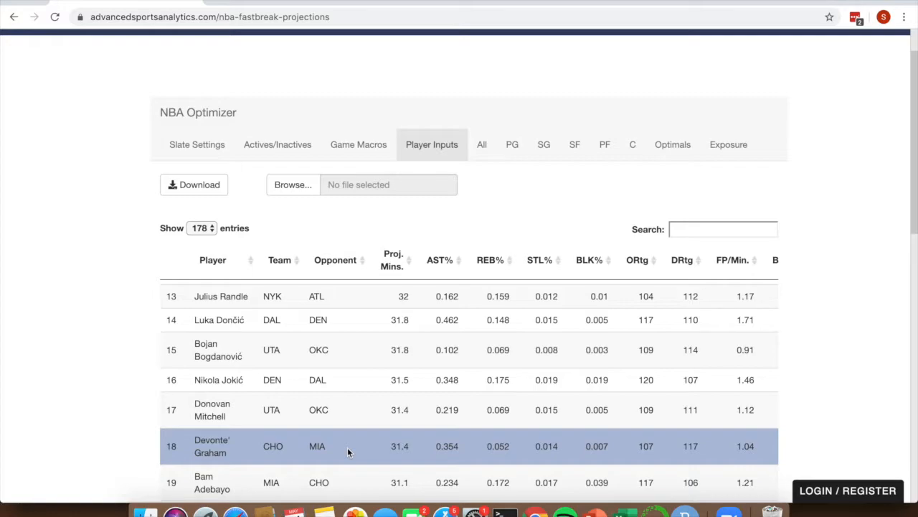
pyautogui.click(361, 155)
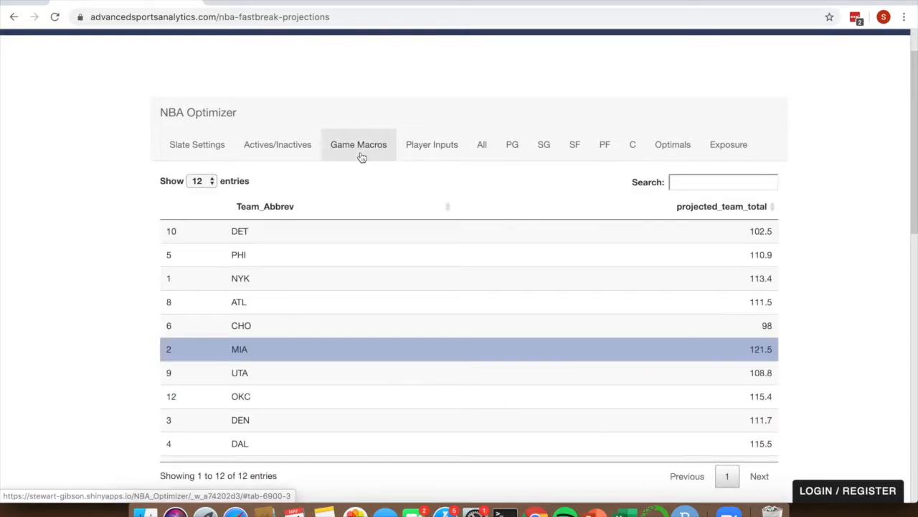
pyautogui.click(762, 347)
pyautogui.doubleClick(762, 347)
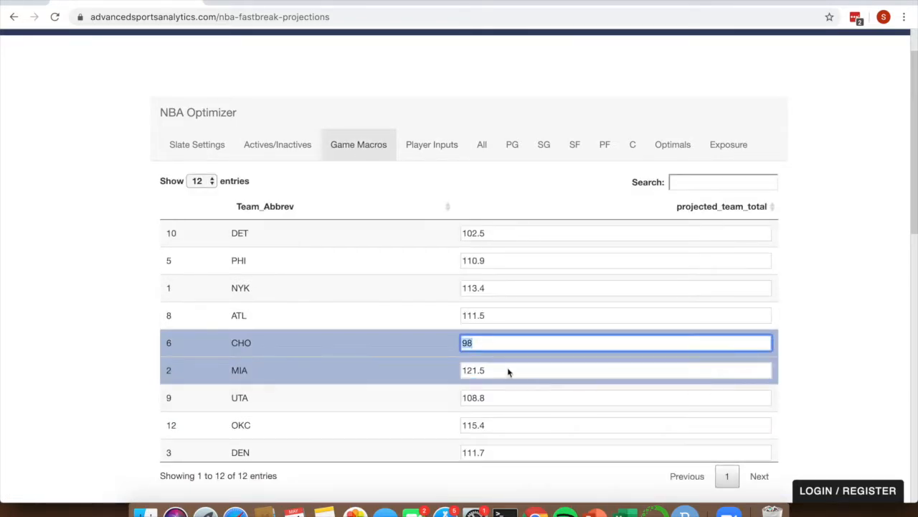
pyautogui.click(476, 344)
pyautogui.click(472, 370)
pyautogui.press('BackSpace')
pyautogui.write('1')
# Step: Set CHO's projected team total to 109 and finish editing the Game Macros table
pyautogui.click(479, 345)
pyautogui.press('BackSpace')
pyautogui.press('BackSpace')
pyautogui.write('109')
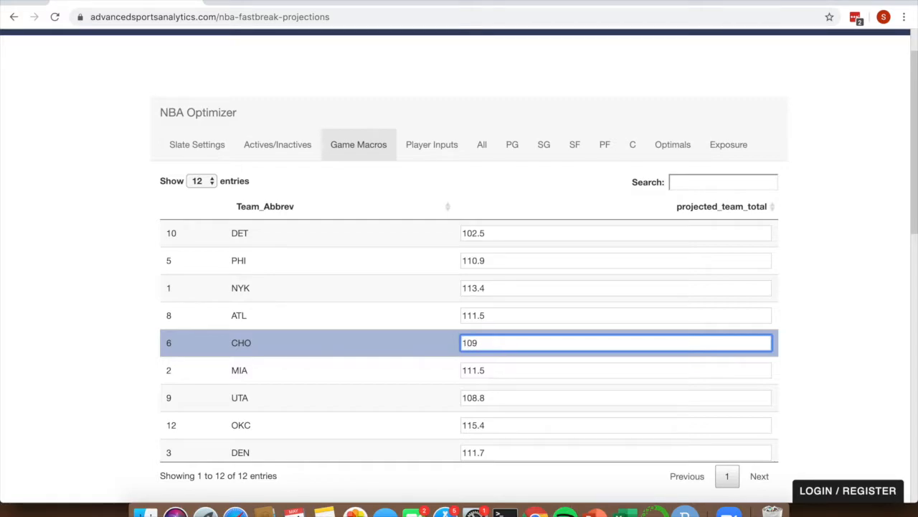
pyautogui.press('Return')
# Step: Review the Player Inputs table, examining Devonte' Graham's projected minutes and the table's full range of columns
pyautogui.click(432, 146)
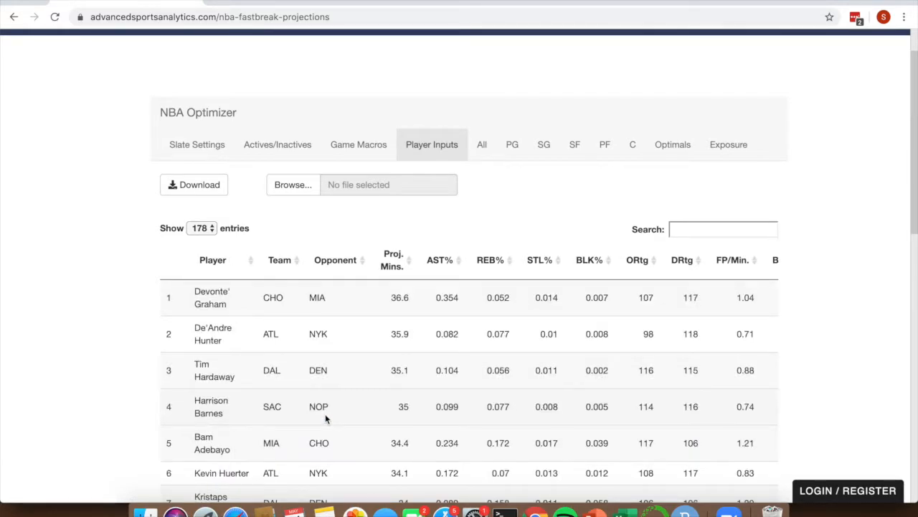
pyautogui.click(331, 307)
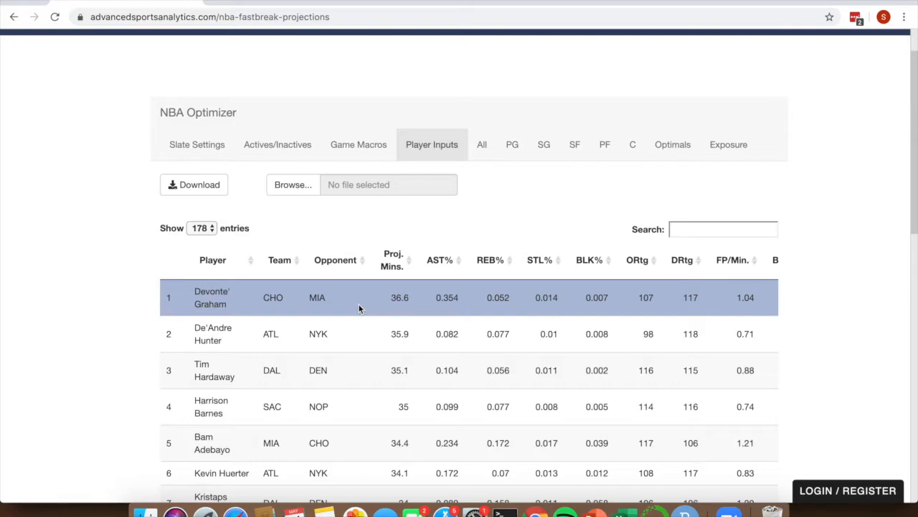
pyautogui.scroll(1, 360, 308)
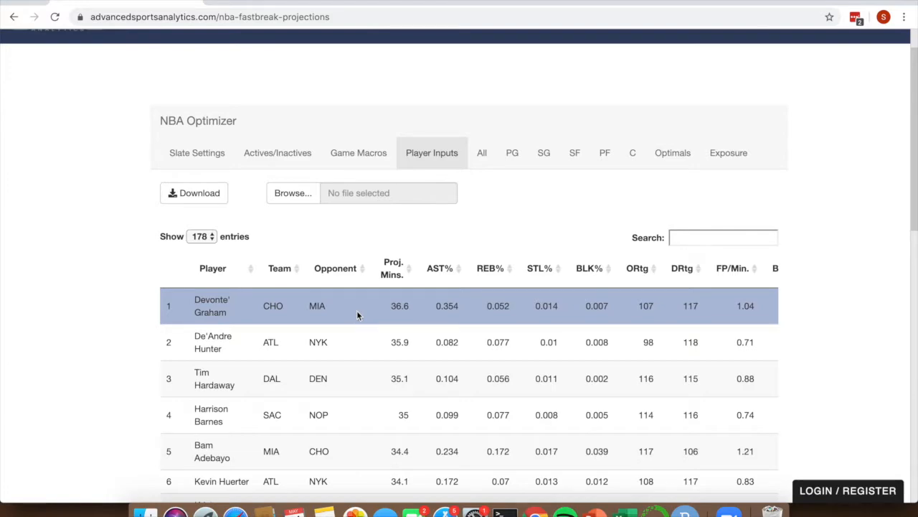
pyautogui.scroll(-2, 94, 314)
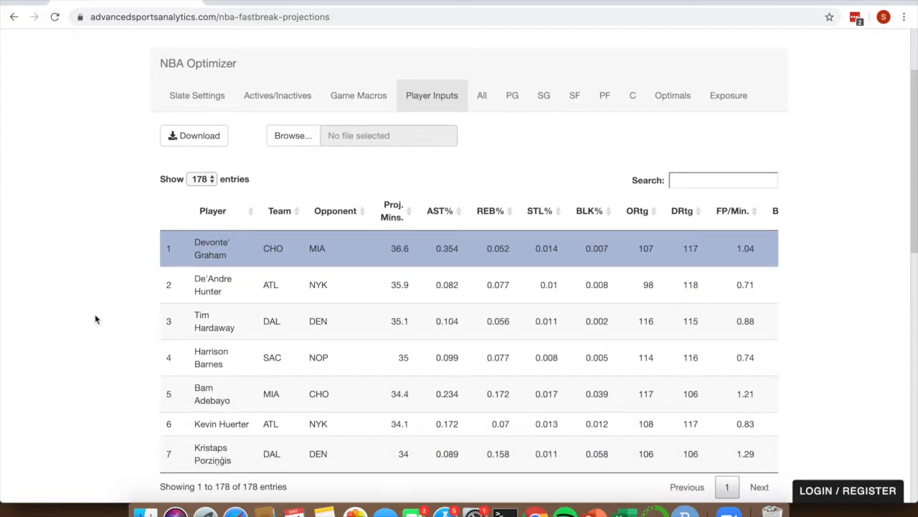
pyautogui.scroll(2, 95, 313)
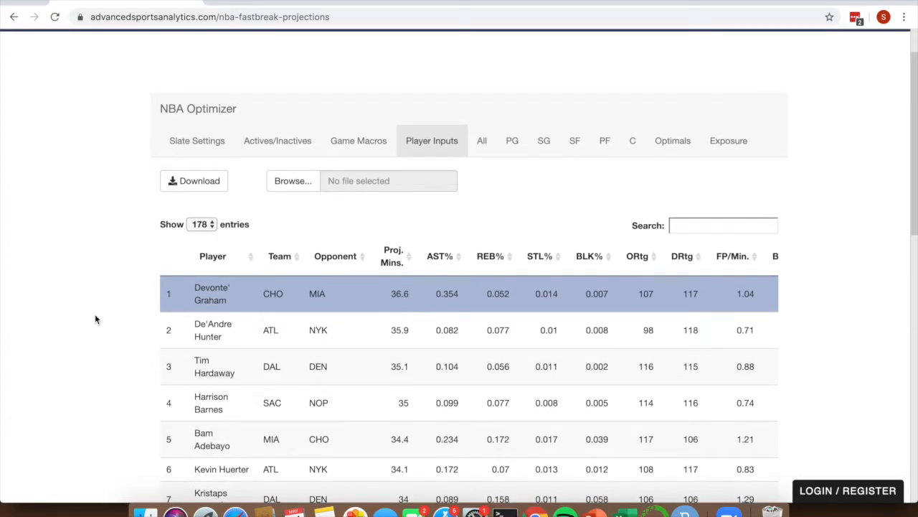
pyautogui.scroll(-1, 95, 316)
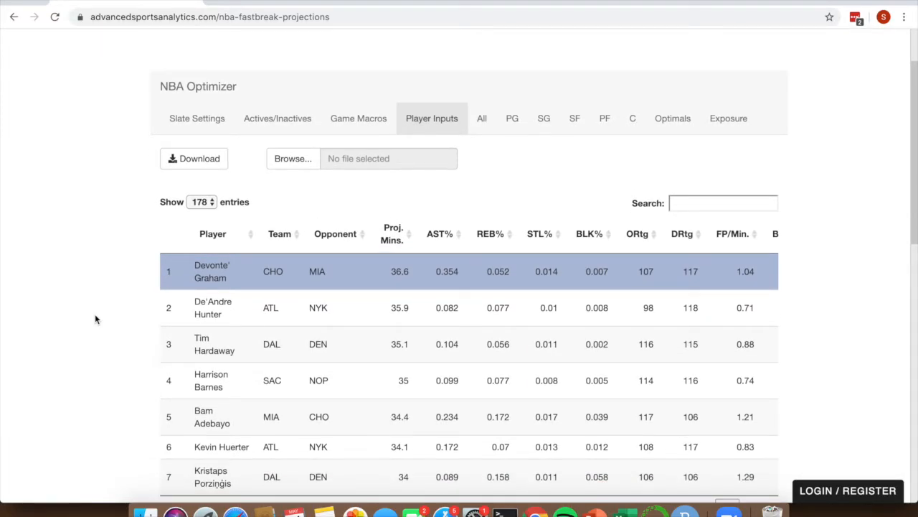
pyautogui.scroll(-2, 95, 313)
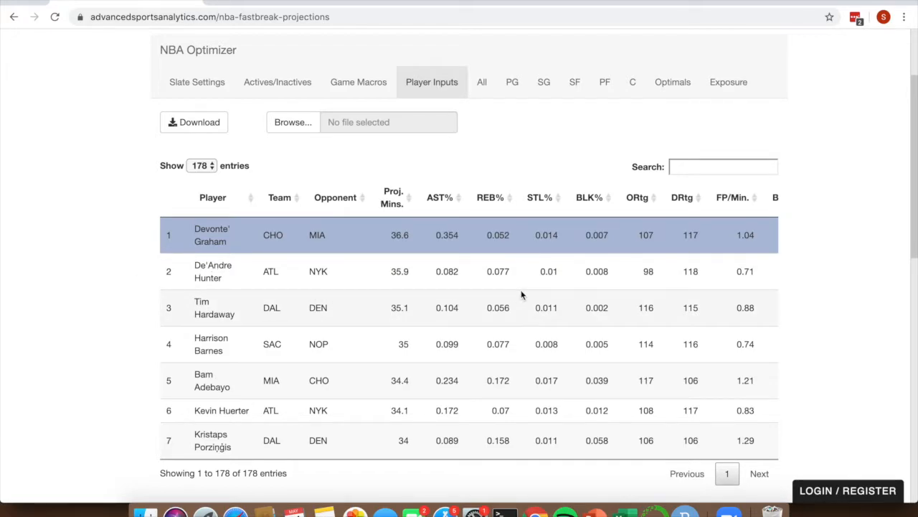
pyautogui.hscroll(2, 520, 288)
pyautogui.hscroll(-2, 521, 289)
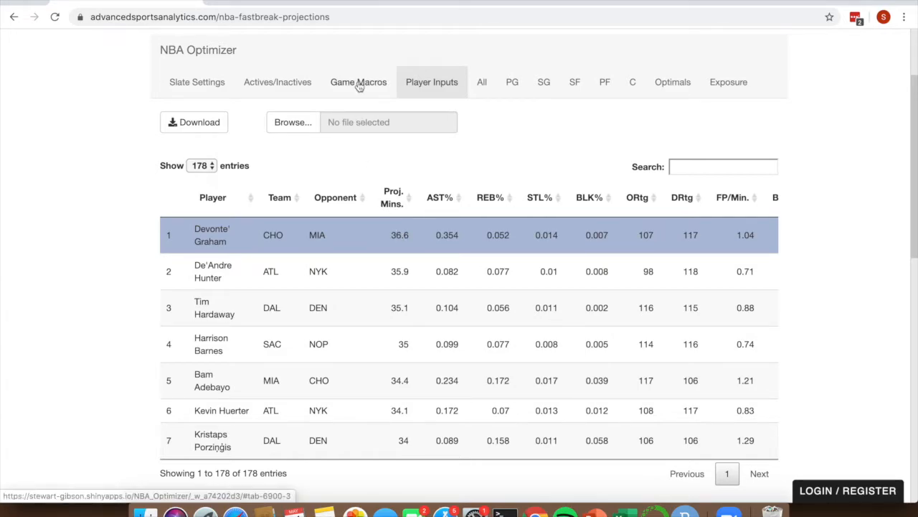
# Step: Set Devonte' Graham's projected minutes to 33.6 in the Player Inputs table
pyautogui.doubleClick(395, 235)
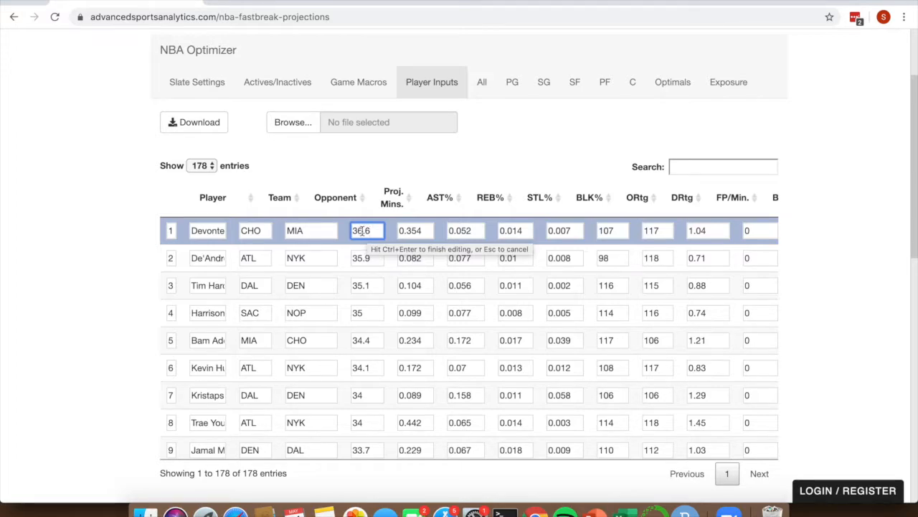
pyautogui.hotkey('ctrl', 'Return')
pyautogui.press('BackSpace')
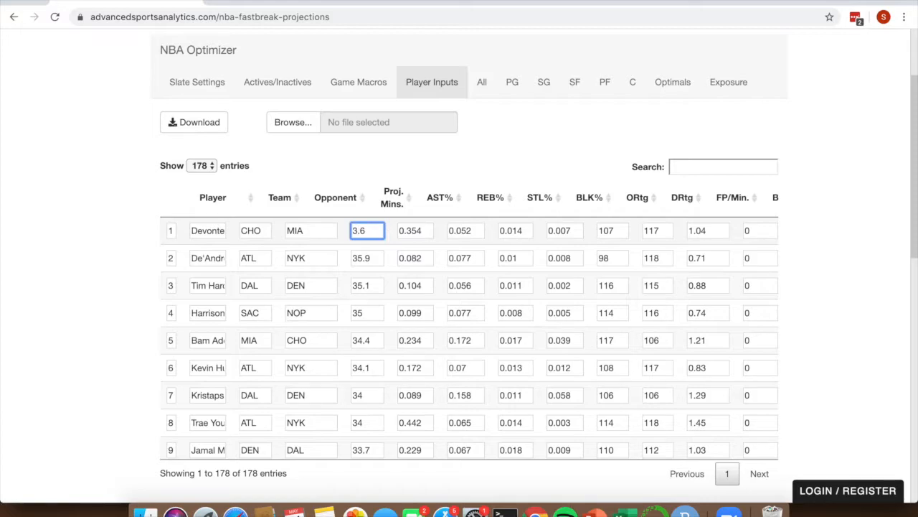
pyautogui.write('3')
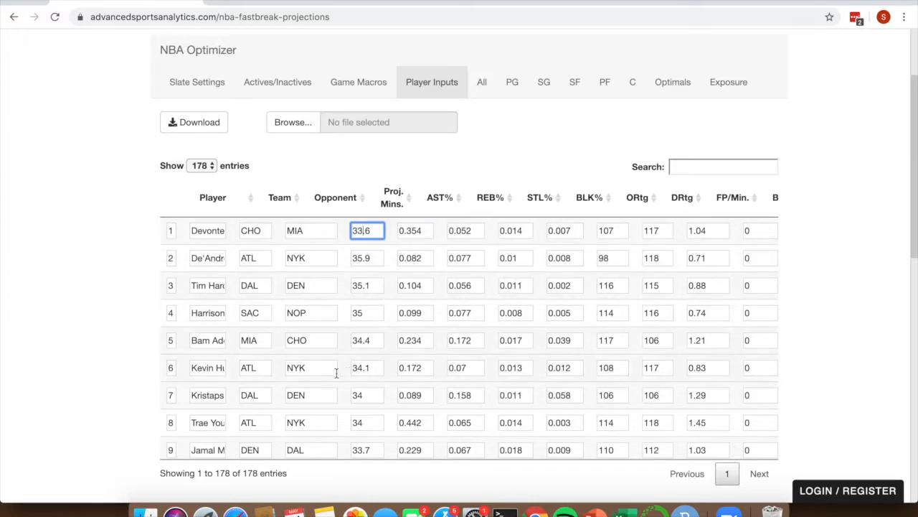
# Step: Find Bam Adebayo in the Player Inputs table and set his projected minutes to 36.4
pyautogui.scroll(-4, 335, 373)
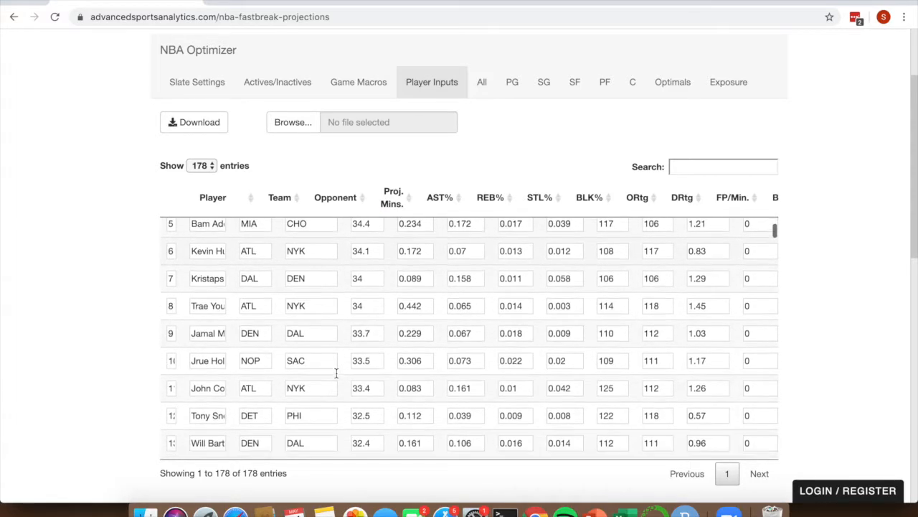
pyautogui.scroll(-4, 336, 373)
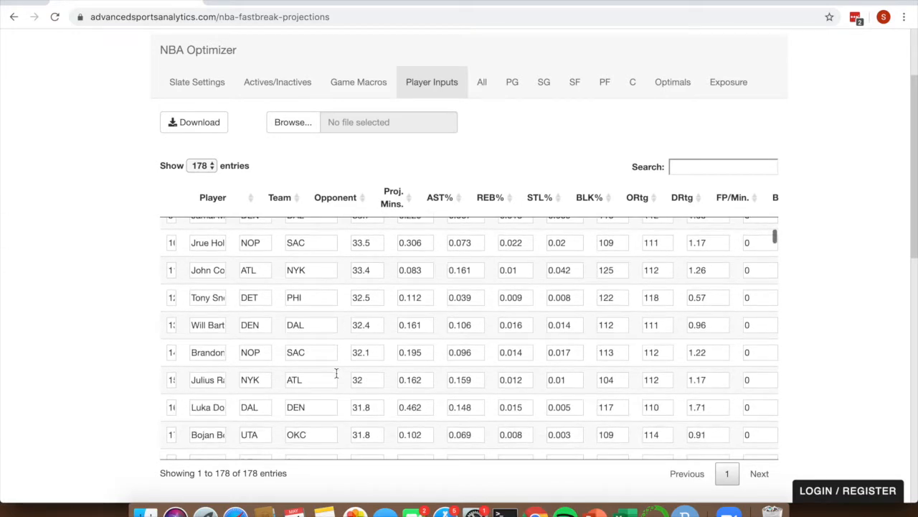
pyautogui.scroll(4, 336, 373)
pyautogui.scroll(-2, 336, 372)
pyautogui.scroll(4, 338, 371)
pyautogui.moveTo(363, 294); pyautogui.dragTo(358, 294)
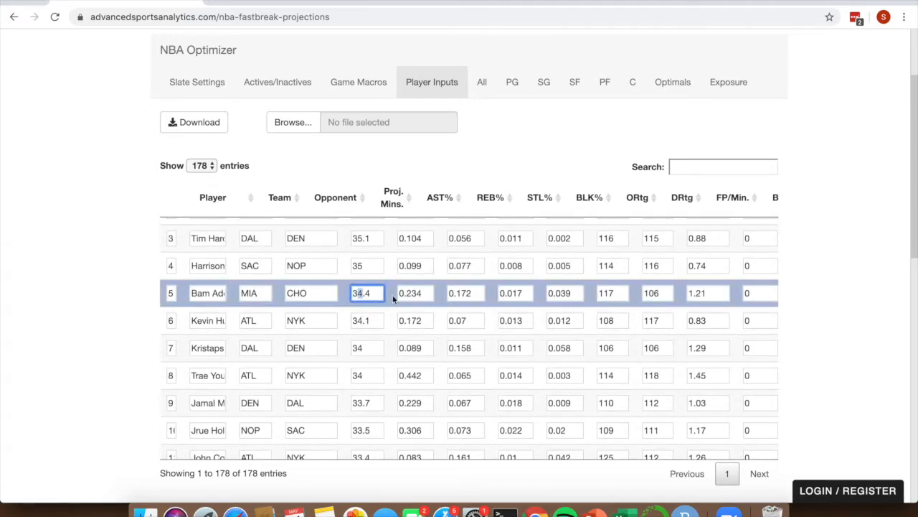
pyautogui.write('6')
pyautogui.scroll(3, 410, 322)
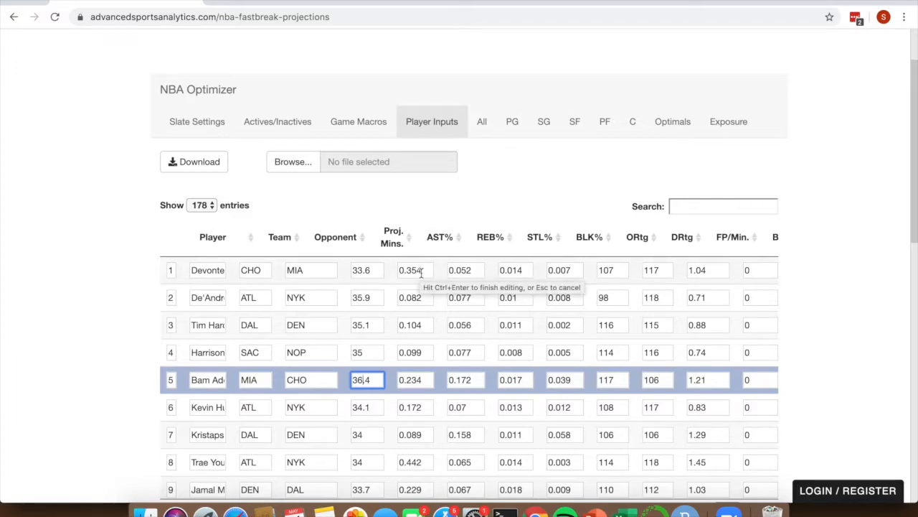
# Step: Set Bam Adebayo's REB% to 0.252 and finish editing the Player Inputs table
pyautogui.click(459, 380)
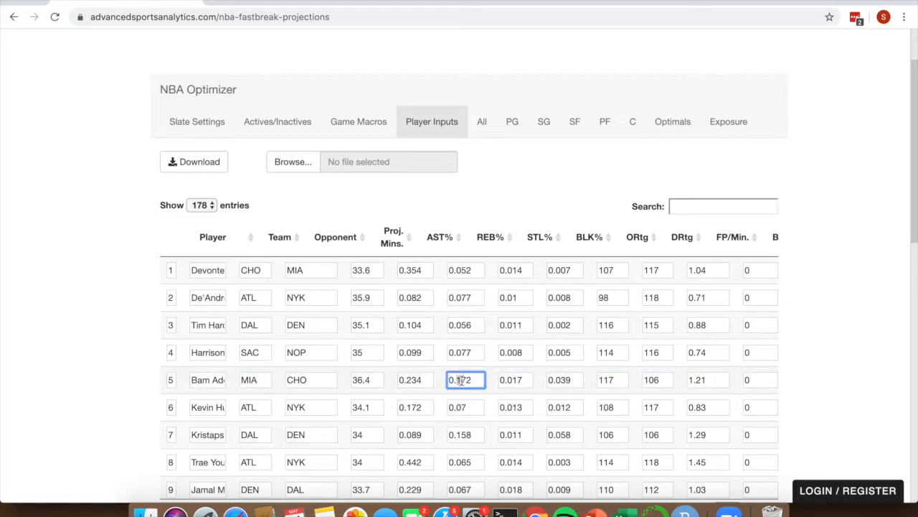
pyautogui.press('BackSpace')
pyautogui.press('BackSpace')
pyautogui.write('25')
pyautogui.click(492, 364)
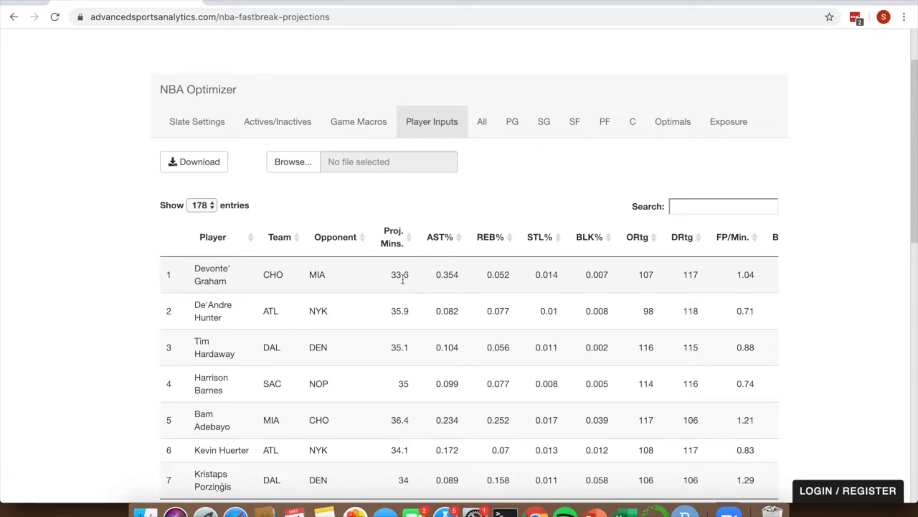
# Step: Download the player inputs as a CSV file and open it in Excel
pyautogui.click(209, 166)
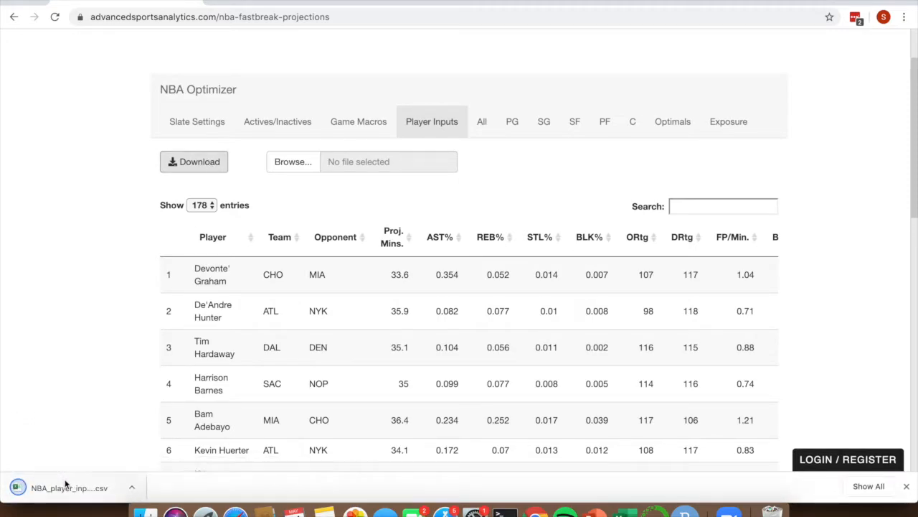
pyautogui.click(65, 488)
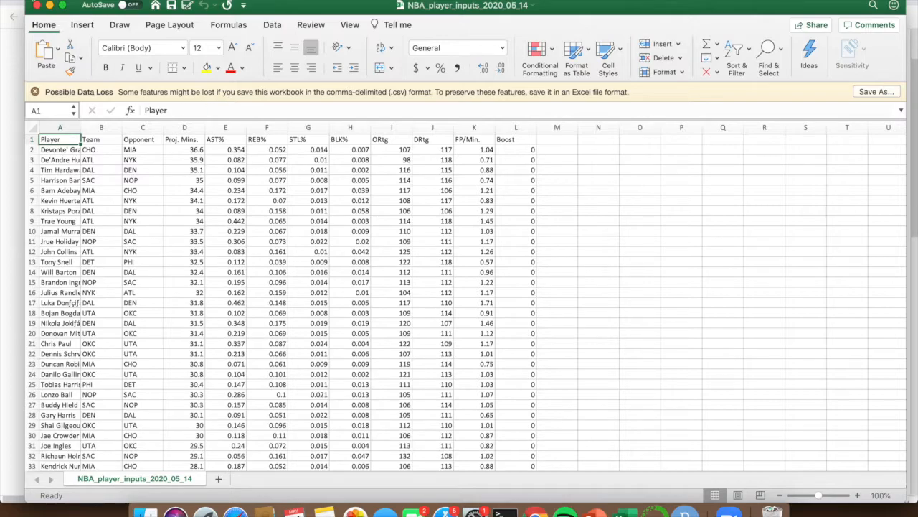
pyautogui.moveTo(26, 1); pyautogui.dragTo(6, 0)
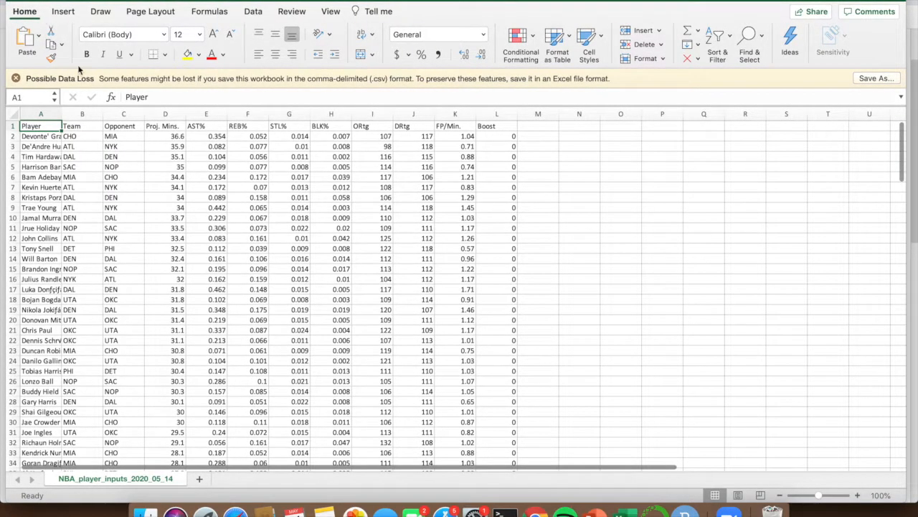
# Step: Select the whole player inputs worksheet and autofit all column widths to their contents
pyautogui.click(10, 116)
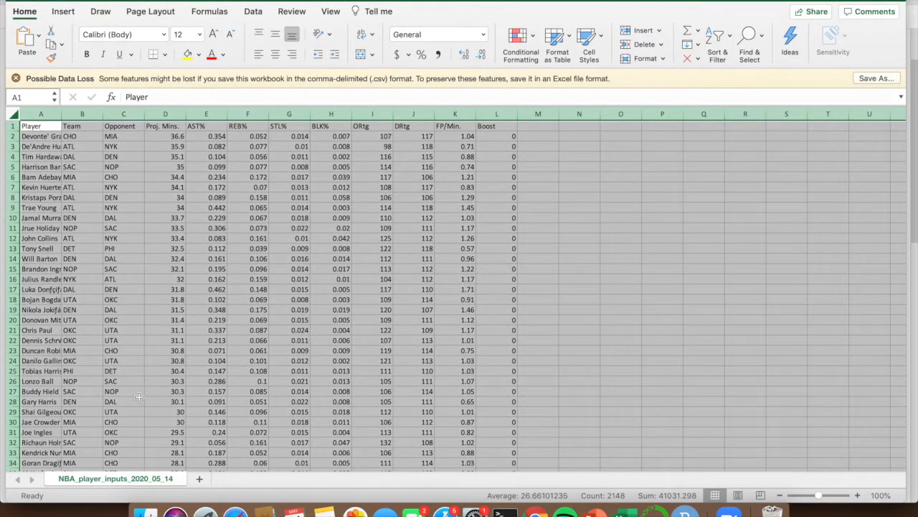
pyautogui.click(536, 512)
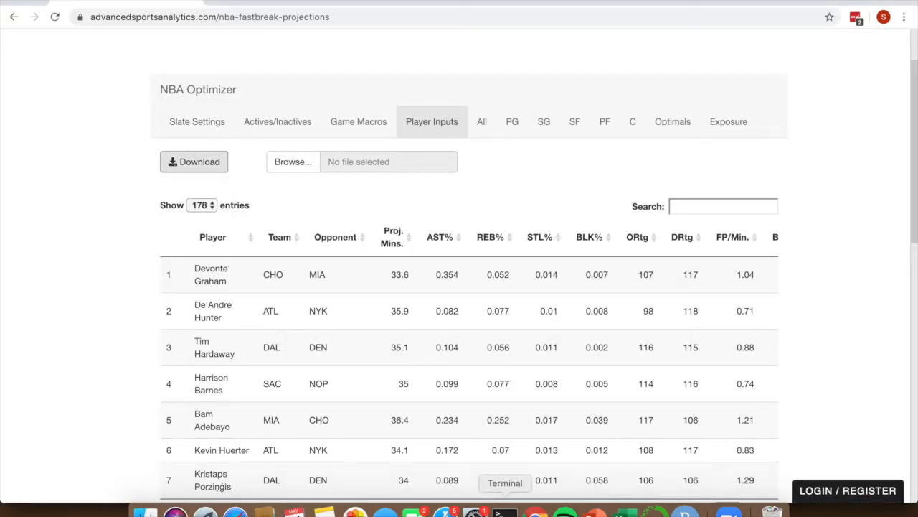
pyautogui.click(626, 513)
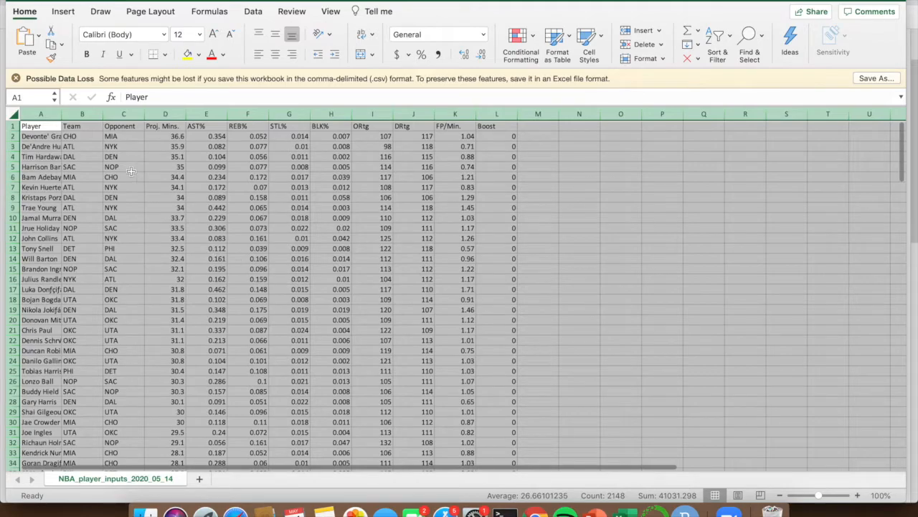
pyautogui.doubleClick(64, 114)
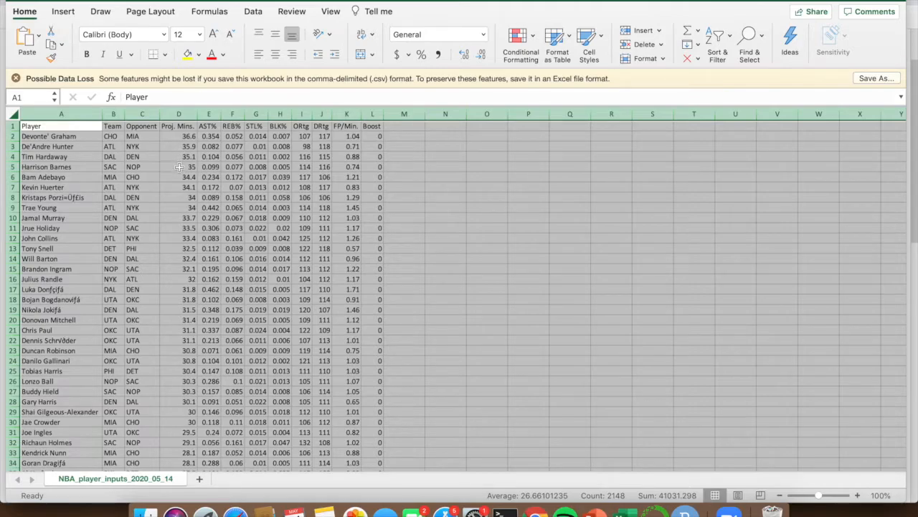
# Step: Set Devonte' Graham's Proj. Mins. in cell D2 to 34.6
pyautogui.click(188, 217)
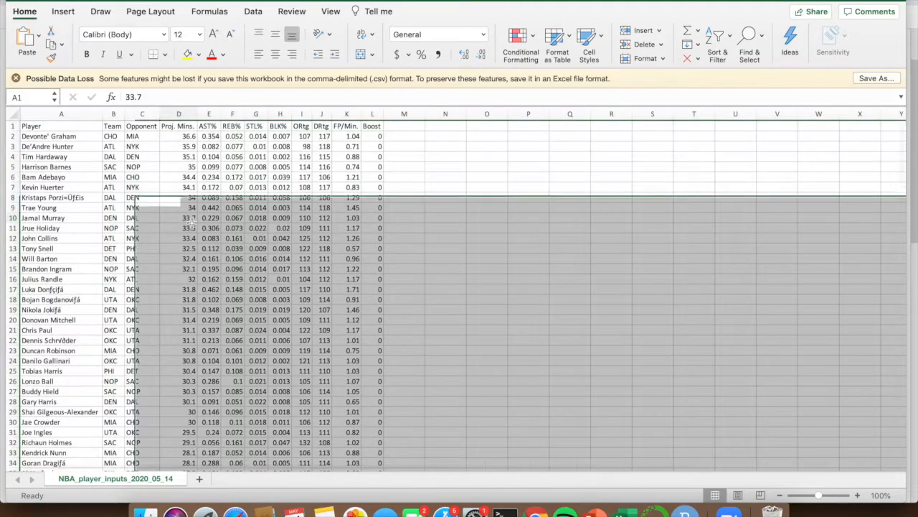
pyautogui.click(184, 136)
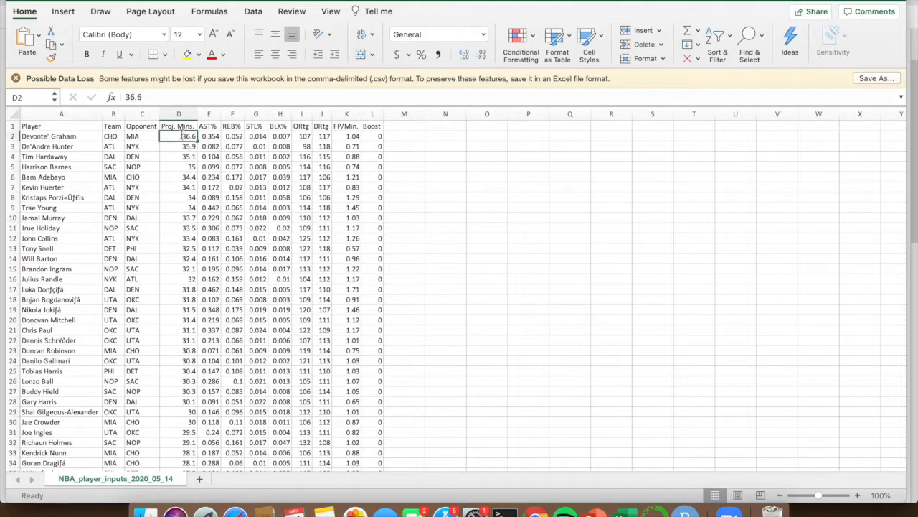
pyautogui.click(134, 97)
pyautogui.press('BackSpace')
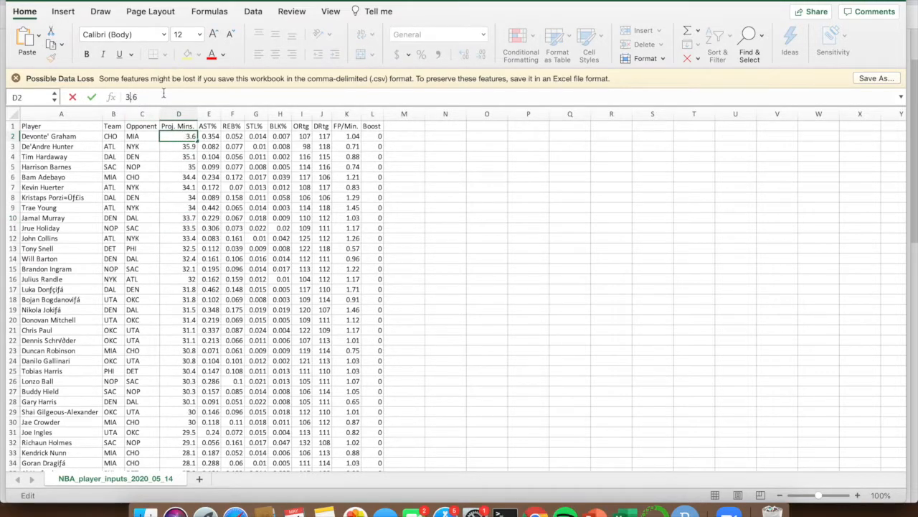
pyautogui.write('4')
pyautogui.click(353, 176)
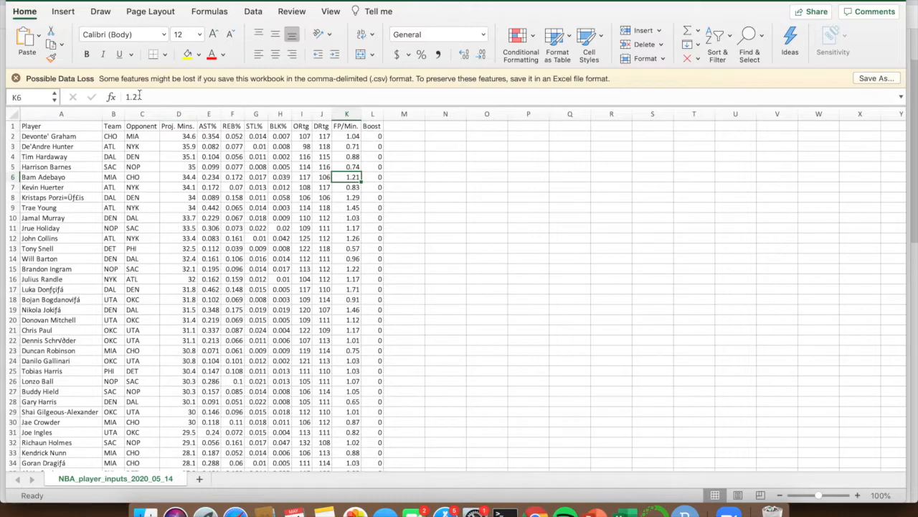
# Step: Set Bam Adebayo's Proj. Mins. in cell D6 to 36.4
pyautogui.doubleClick(188, 176)
pyautogui.press('BackSpace')
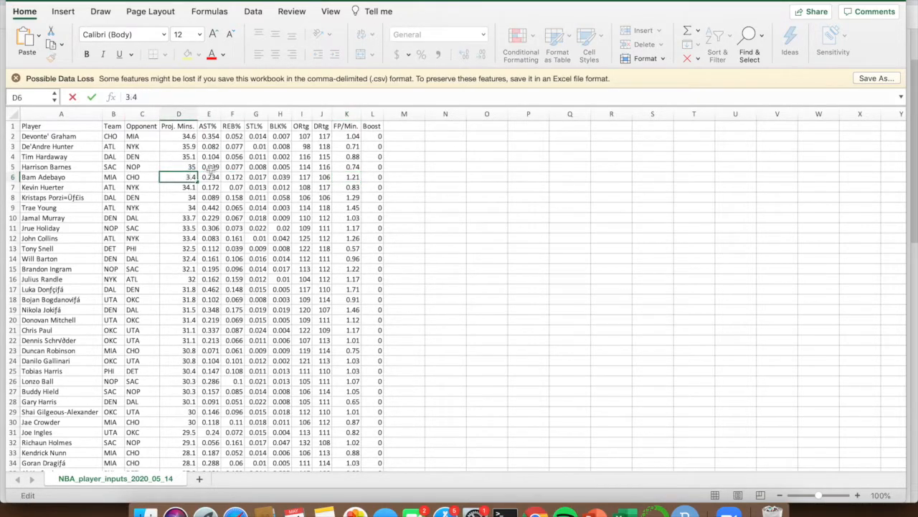
pyautogui.write('6')
# Step: Set Bam Adebayo's FP/Min. in cell K6 to 1.11
pyautogui.click(343, 178)
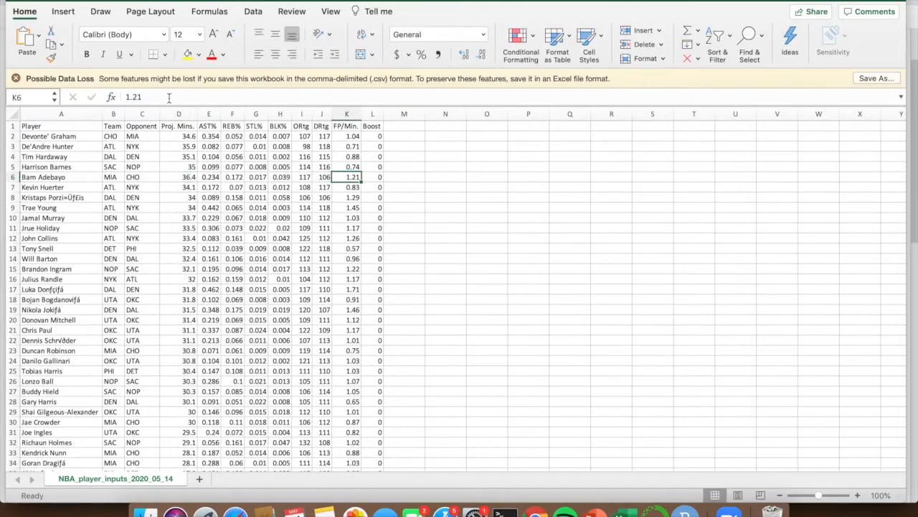
pyautogui.click(135, 96)
pyautogui.press('BackSpace')
pyautogui.write('1\\1')
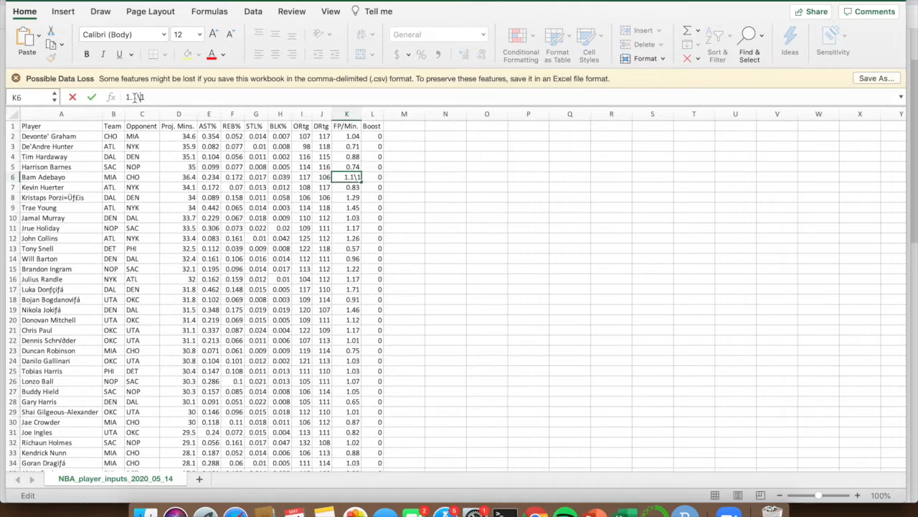
pyautogui.press('BackSpace')
pyautogui.press('Return')
pyautogui.write('d')
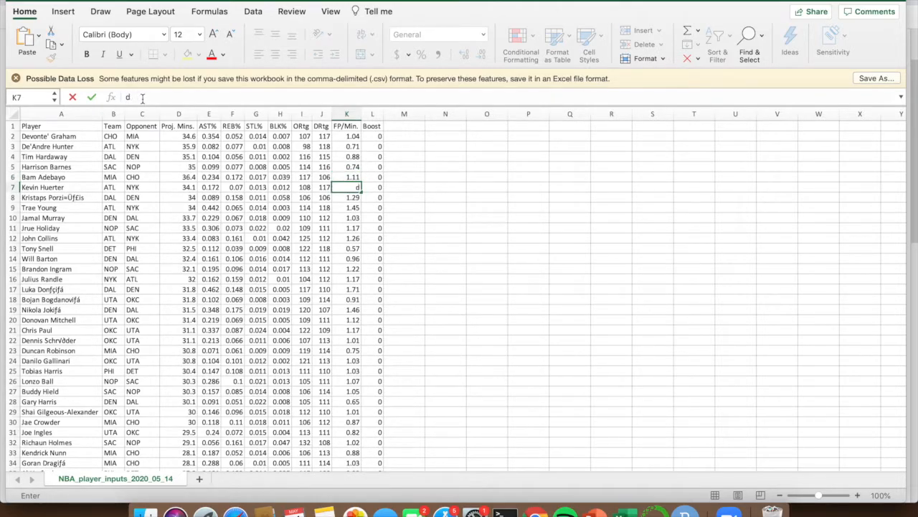
pyautogui.press('Escape')
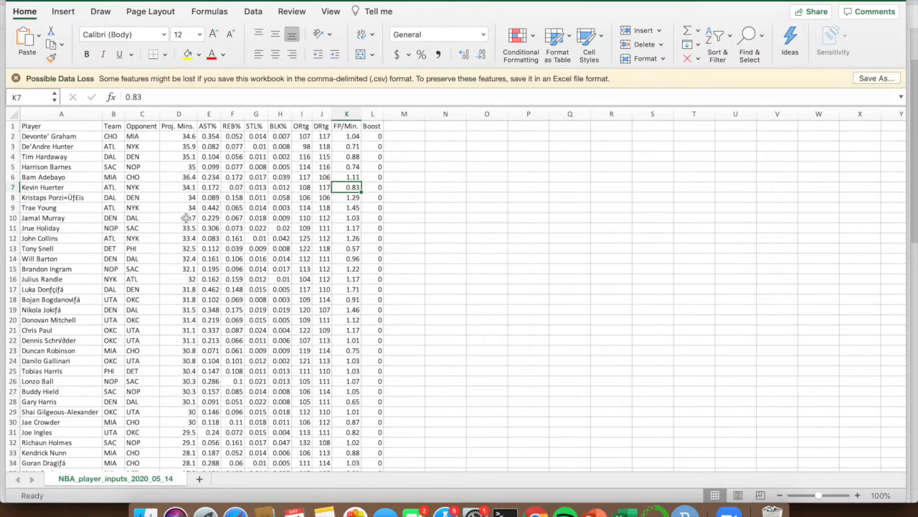
pyautogui.scroll(-1, 206, 237)
pyautogui.scroll(1, 206, 237)
pyautogui.scroll(-1, 206, 237)
pyautogui.scroll(-1, 198, 224)
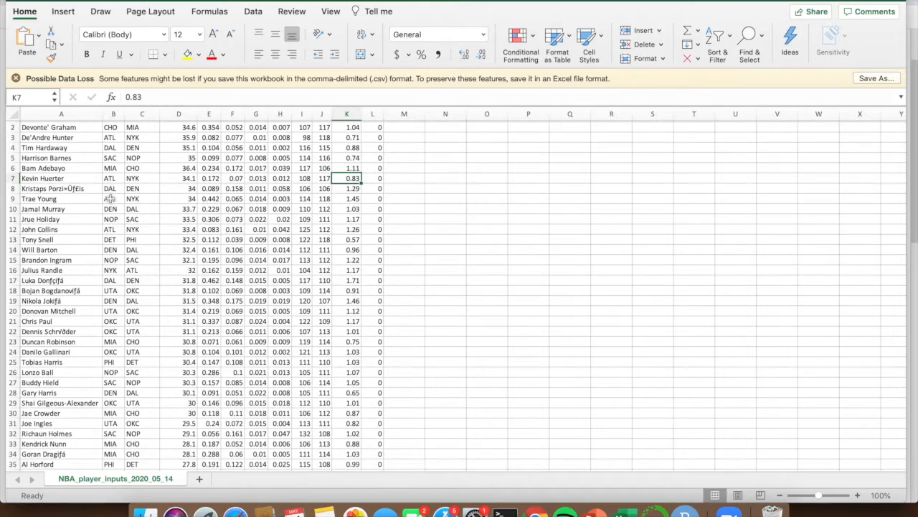
pyautogui.scroll(1, 73, 178)
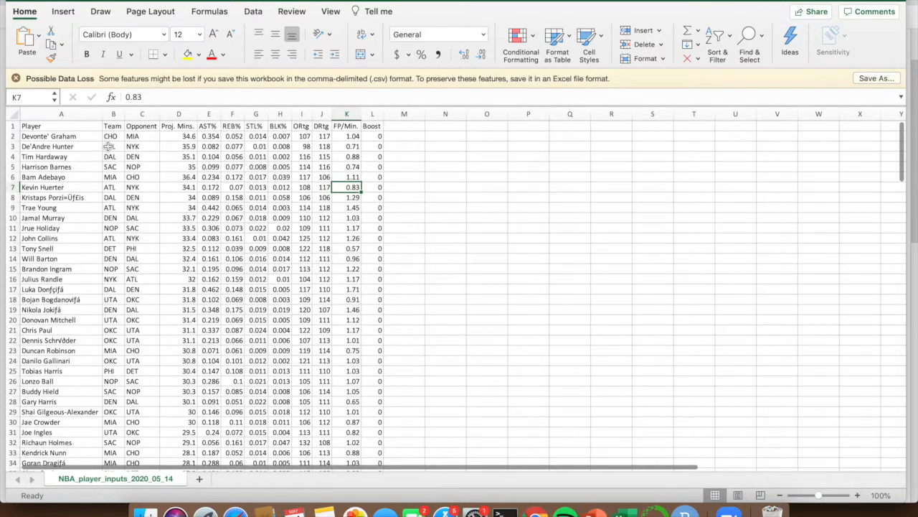
pyautogui.click(79, 127)
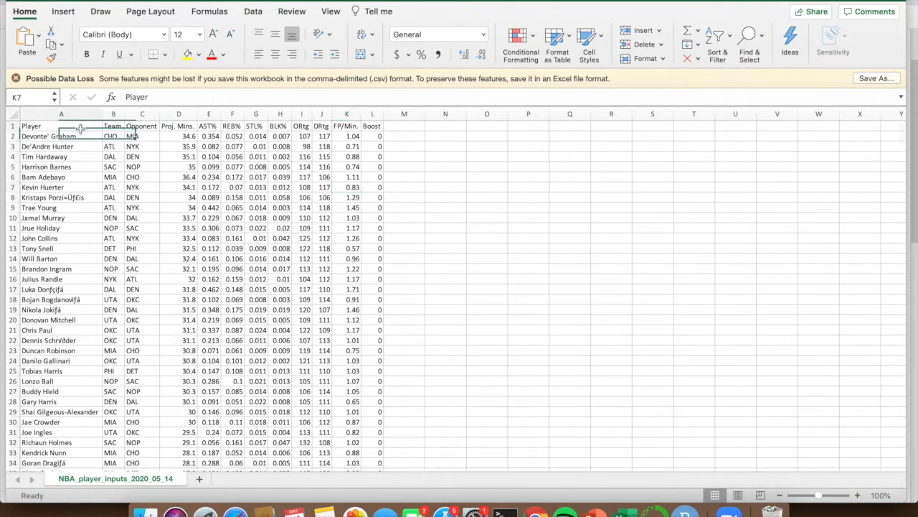
pyautogui.click(260, 15)
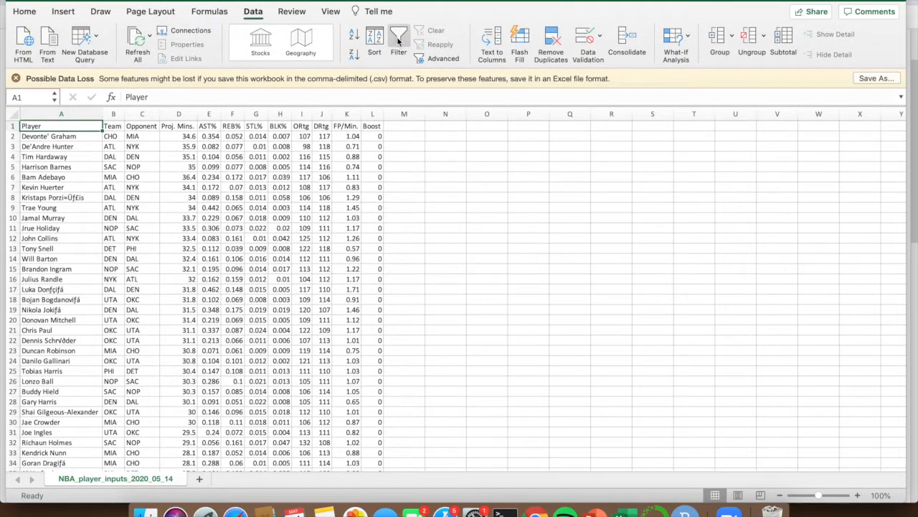
# Step: Delete John Collins's entire row from the player inputs worksheet
pyautogui.click(188, 238)
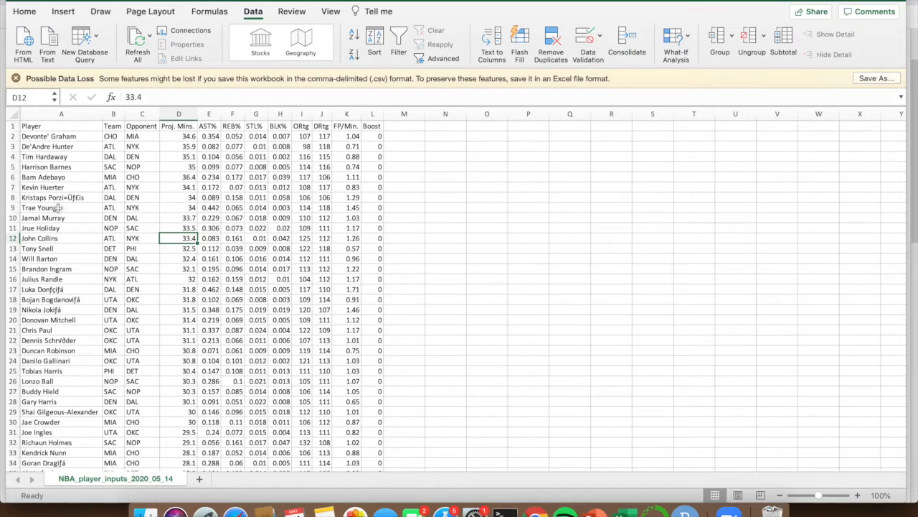
pyautogui.click(13, 238)
pyautogui.rightClick(13, 237)
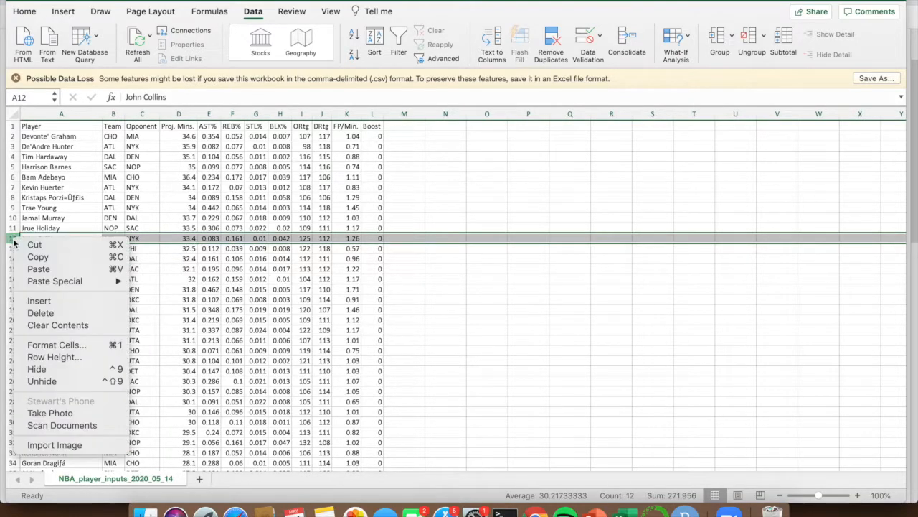
pyautogui.click(44, 316)
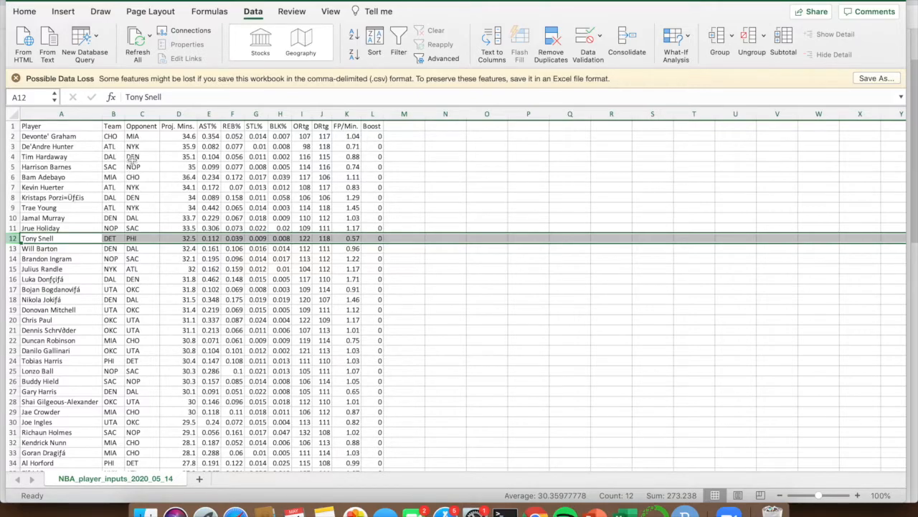
# Step: Turn on filters for the header row and autofit all column widths so the headings fit
pyautogui.click(90, 127)
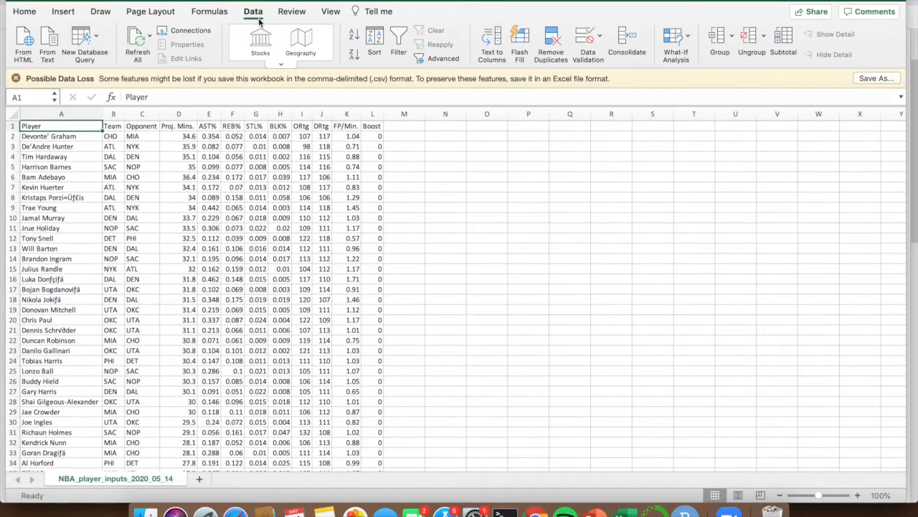
pyautogui.click(400, 38)
pyautogui.click(13, 114)
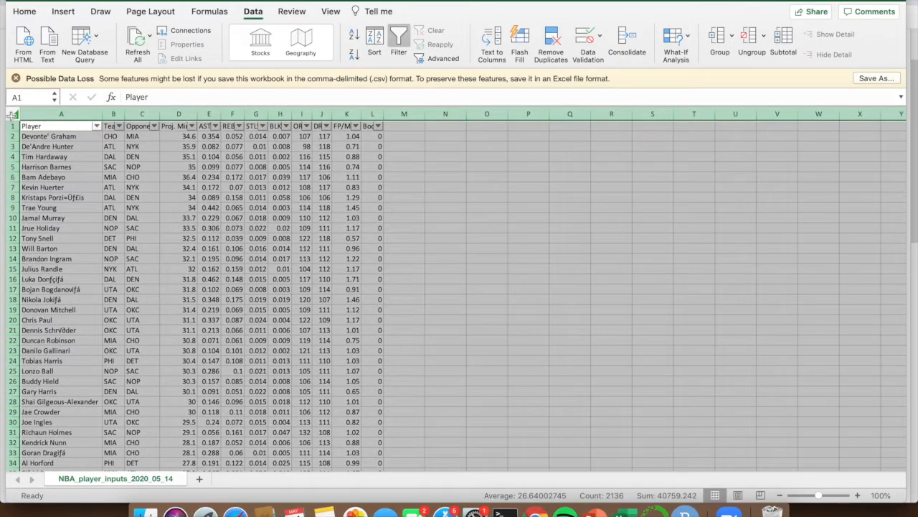
pyautogui.doubleClick(106, 113)
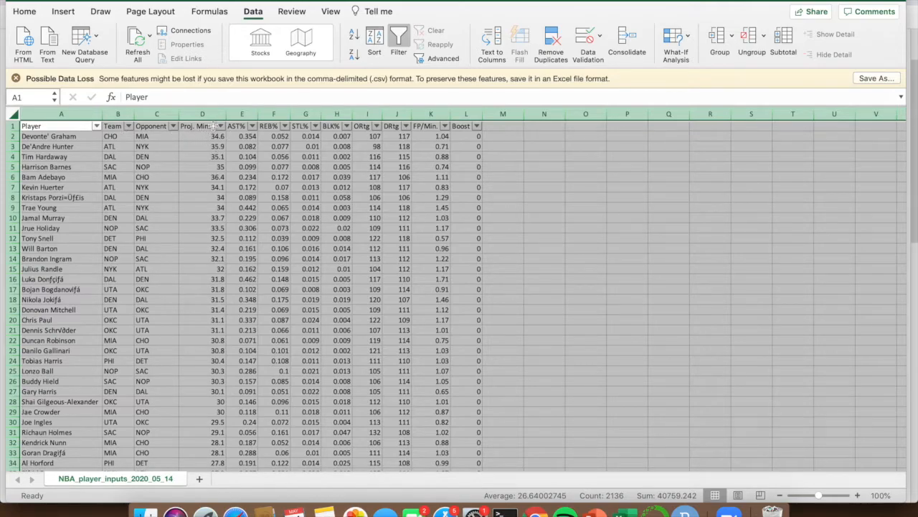
# Step: Filter the Team column to show only DAL players
pyautogui.click(129, 126)
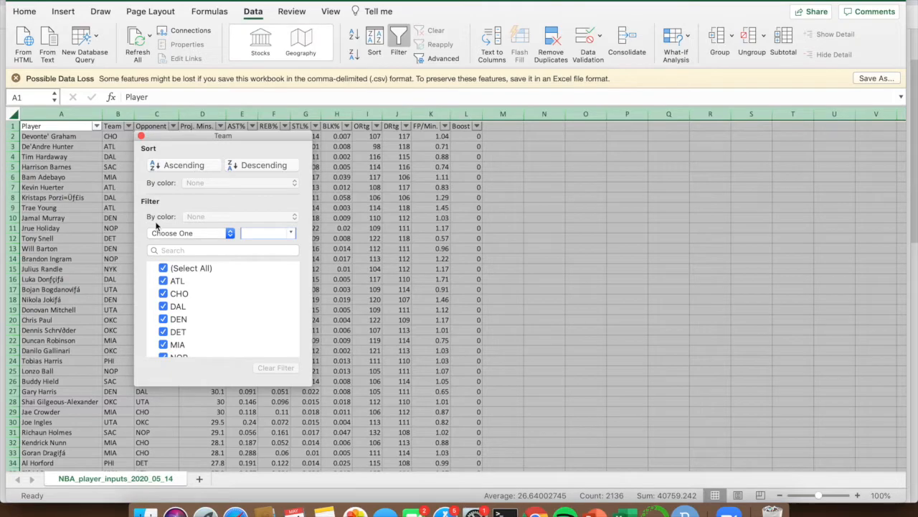
pyautogui.click(164, 269)
pyautogui.click(163, 306)
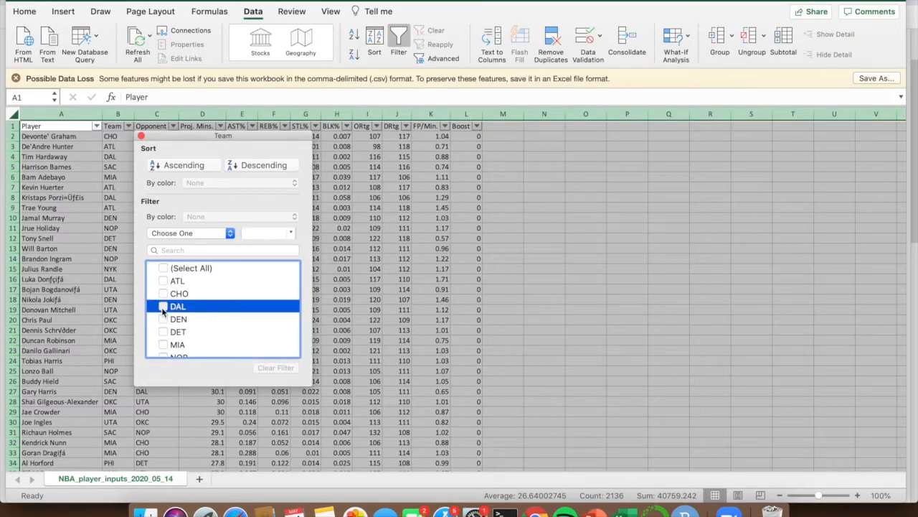
pyautogui.click(141, 136)
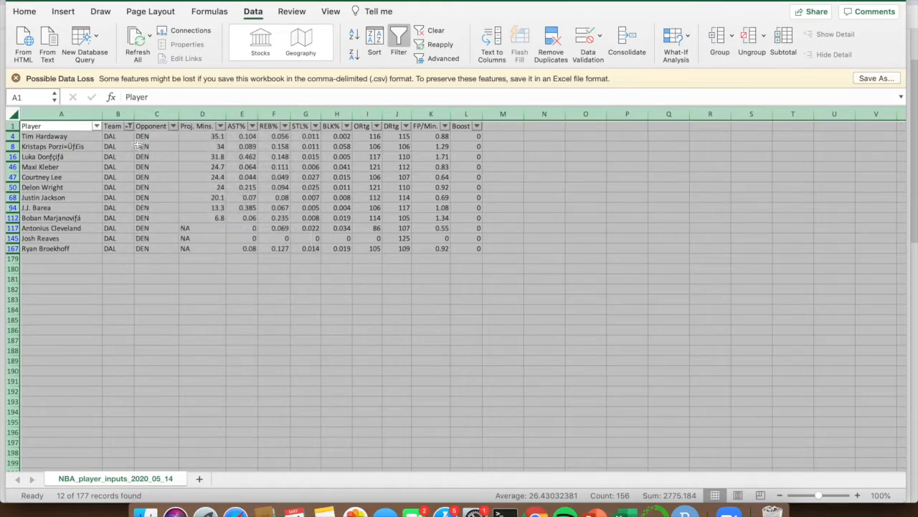
# Step: Delete all the filtered DAL player rows, from Tim Hardaway through Ryan Broekhoff
pyautogui.click(12, 137)
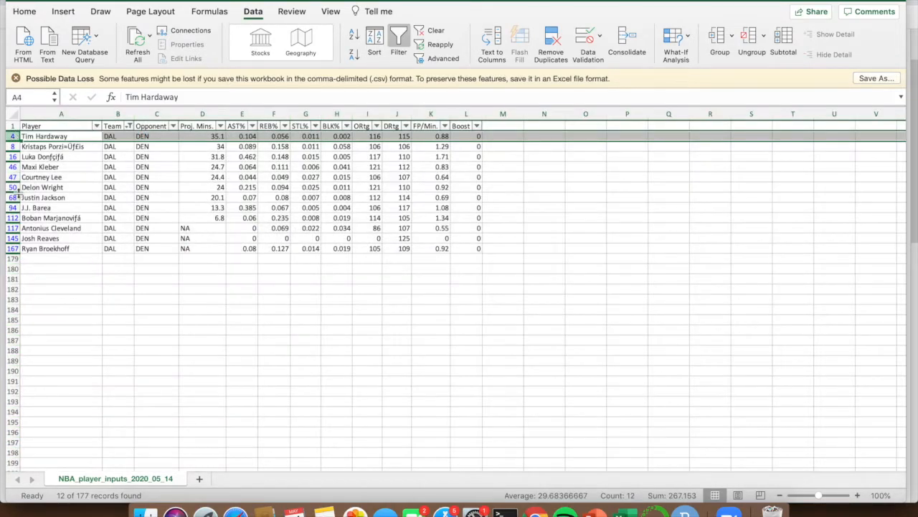
pyautogui.keyDown('shift'); pyautogui.click(12, 248); pyautogui.keyUp('shift')
pyautogui.rightClick(59, 213)
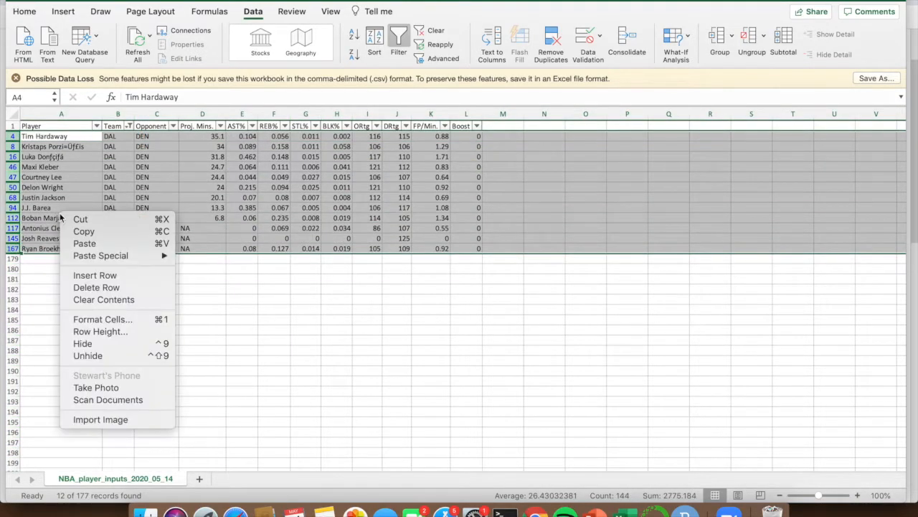
pyautogui.click(97, 287)
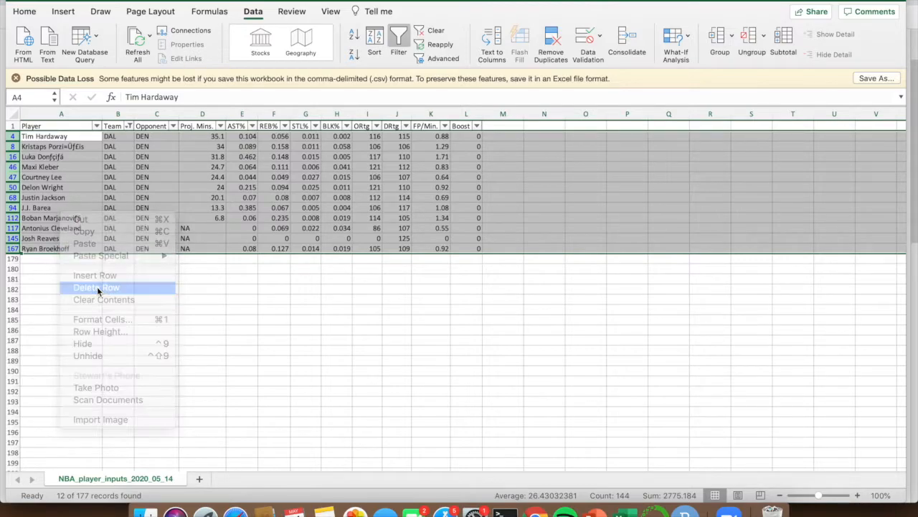
# Step: Clear the Team column filter and look over the remaining players
pyautogui.click(129, 126)
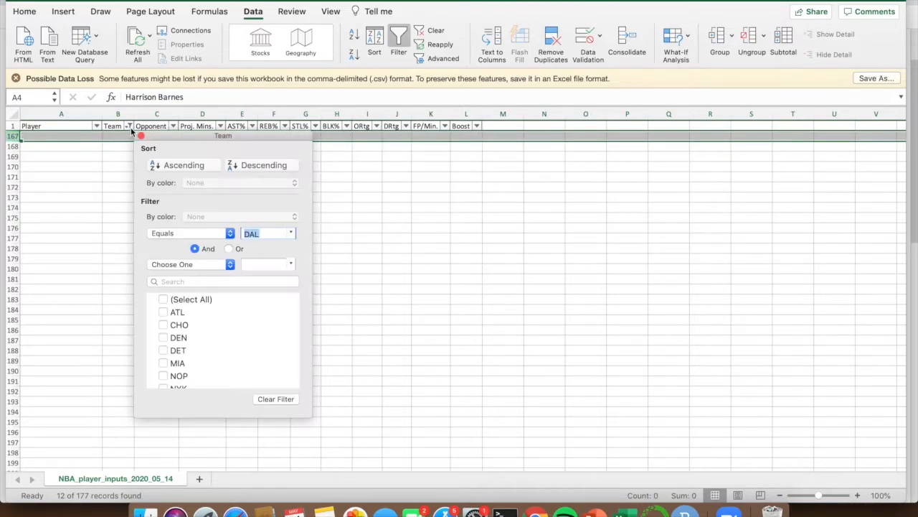
pyautogui.click(269, 399)
pyautogui.click(108, 227)
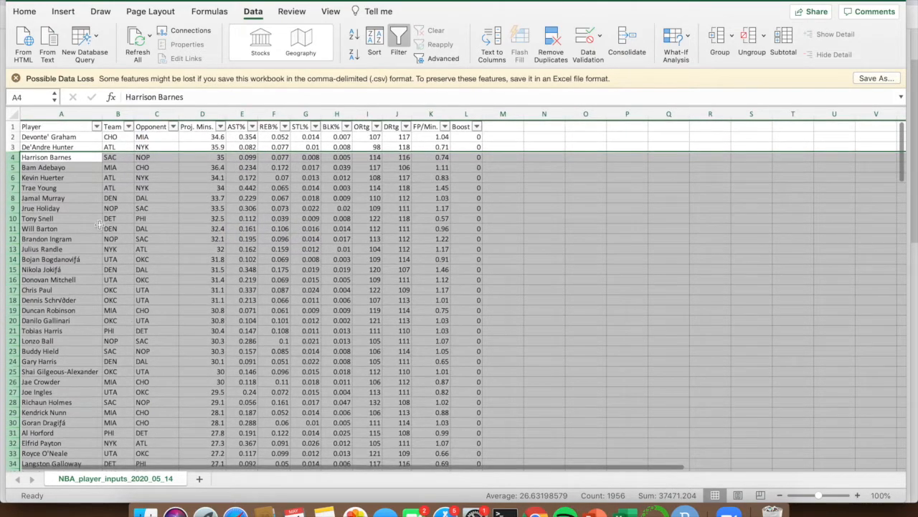
pyautogui.click(98, 226)
pyautogui.scroll(-2, 90, 310)
pyautogui.scroll(2, 90, 310)
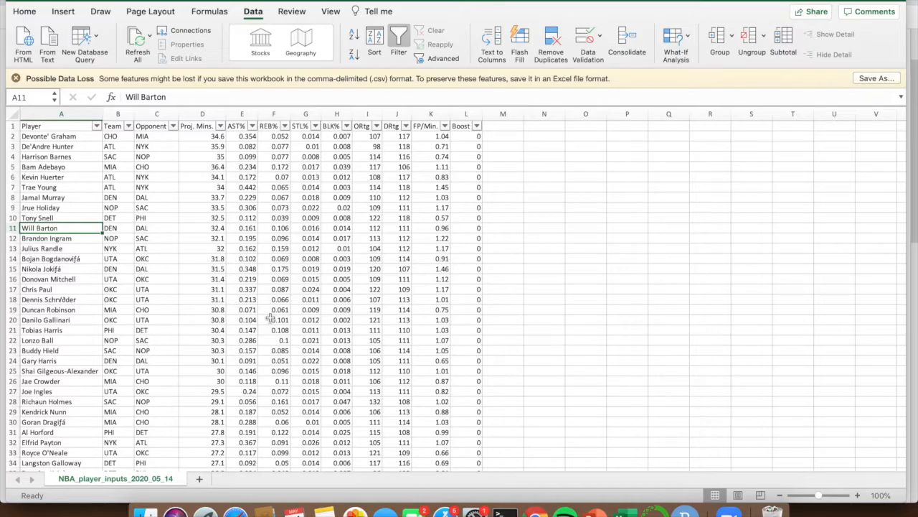
# Step: Set Devonte' Graham's Proj. Mins. in cell D2 to 36.6
pyautogui.doubleClick(218, 136)
pyautogui.moveTo(142, 96); pyautogui.dragTo(126, 96)
pyautogui.press('BackSpace')
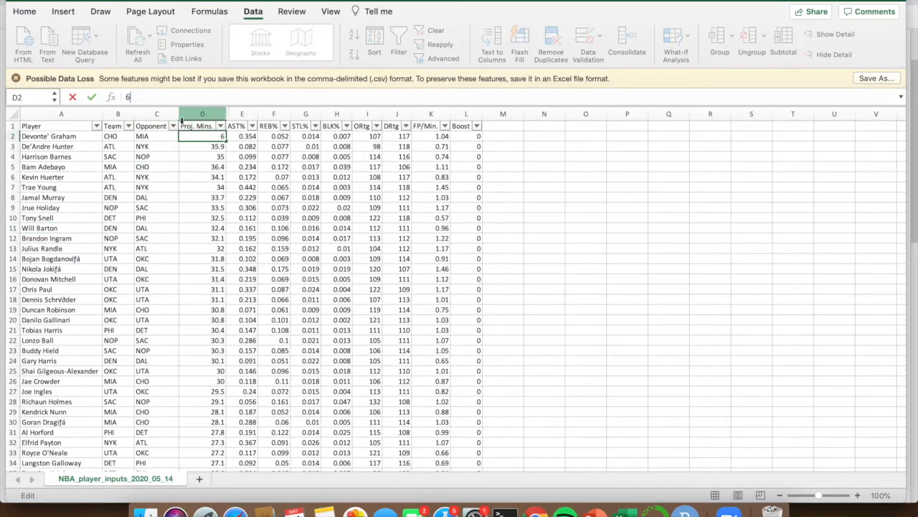
pyautogui.write('36.6')
pyautogui.press('Return')
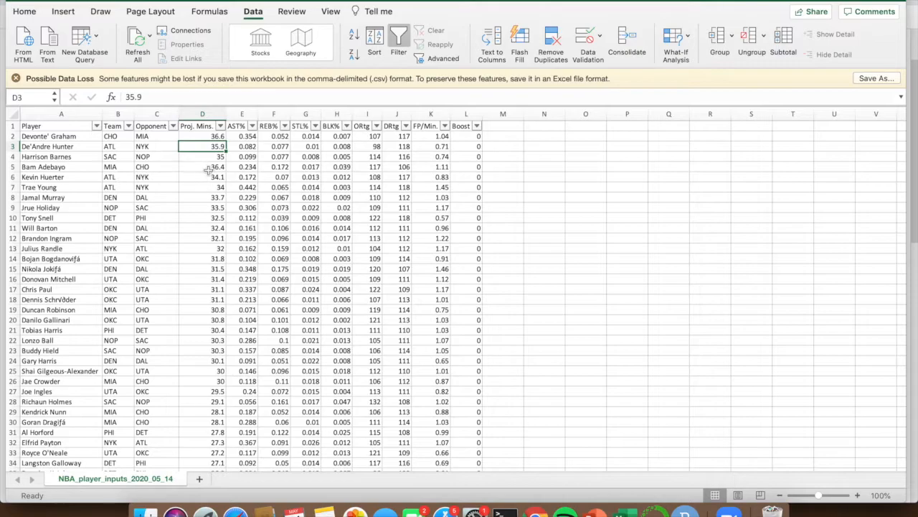
# Step: Set Bam Adebayo's REB% in cell F5 to 0.252
pyautogui.click(280, 168)
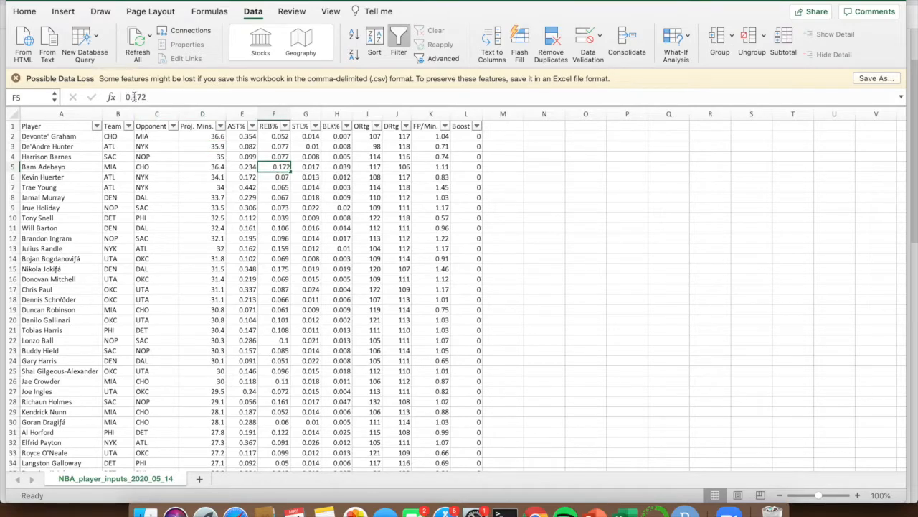
pyautogui.moveTo(133, 97); pyautogui.dragTo(143, 97)
pyautogui.write('252')
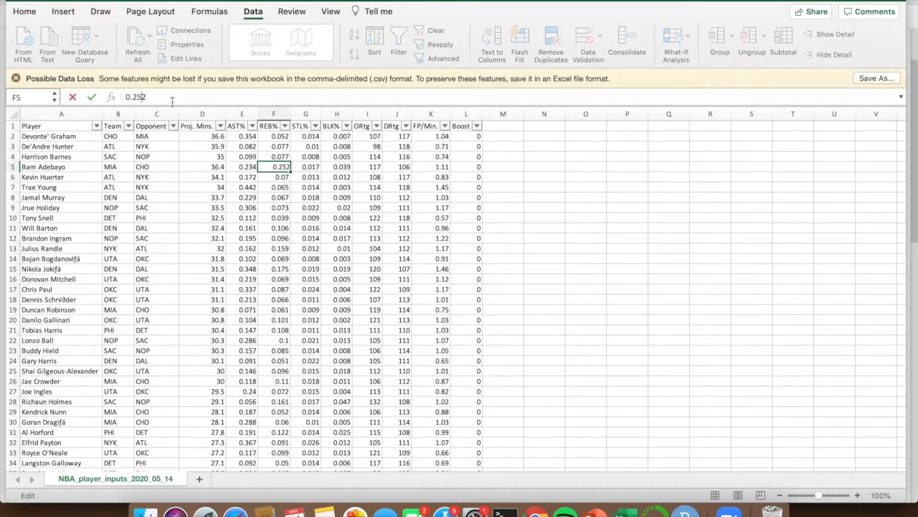
pyautogui.press('Return')
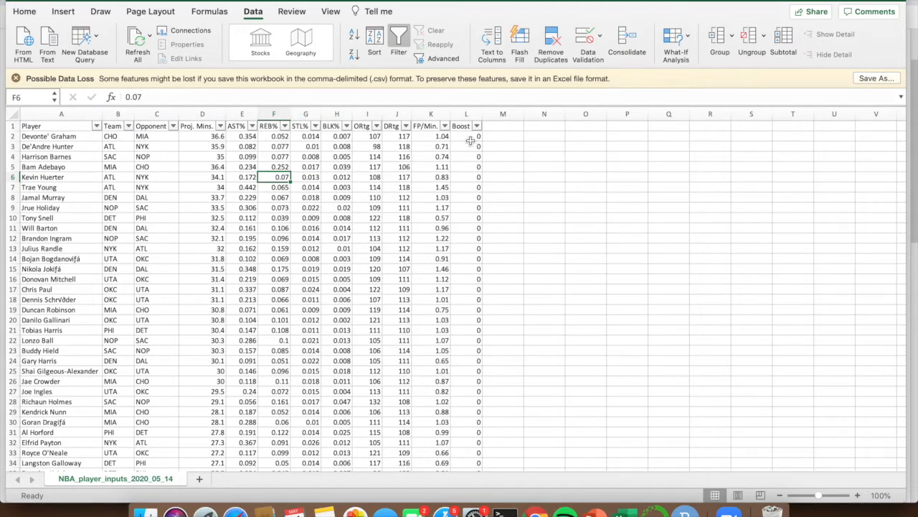
# Step: Switch to Chrome to view the Boost column of the Player Inputs table, and return to Excel
pyautogui.click(535, 512)
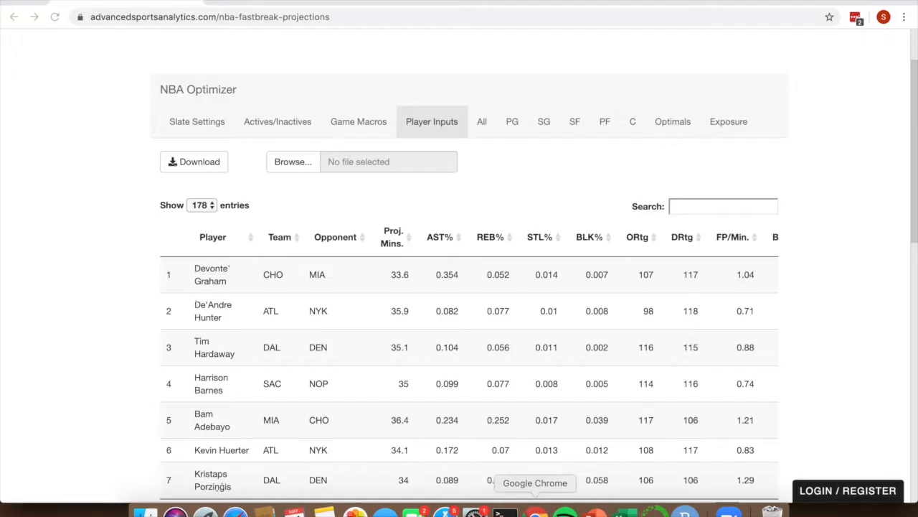
pyautogui.hscroll(2, 621, 407)
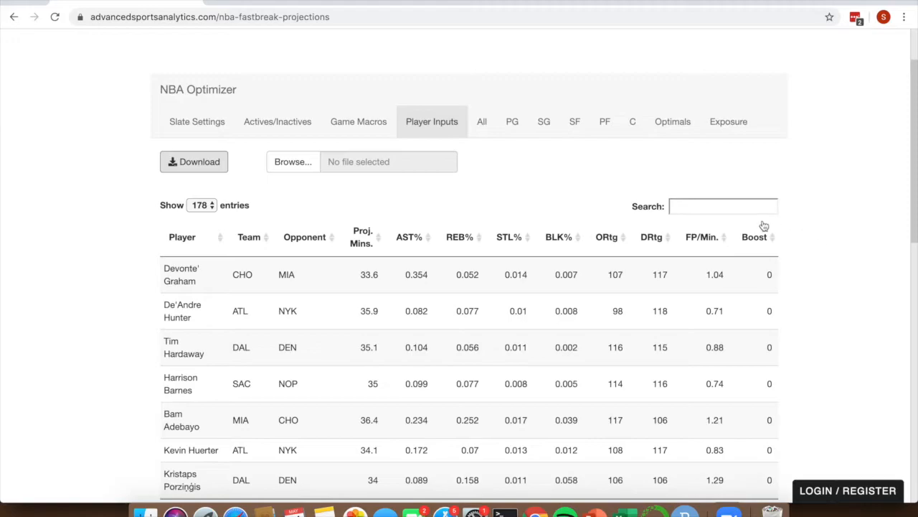
pyautogui.click(626, 512)
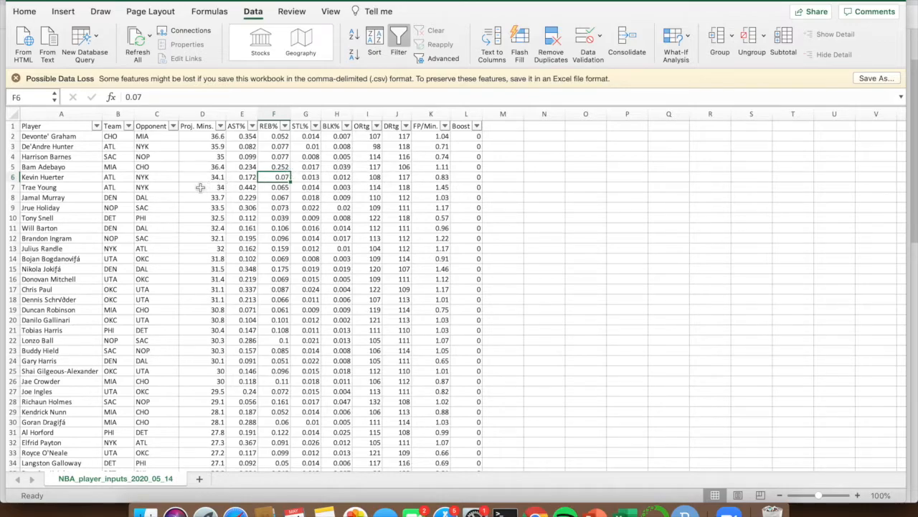
# Step: Set Trae Young's Boost in cell L7 to 15
pyautogui.click(467, 187)
pyautogui.write('15')
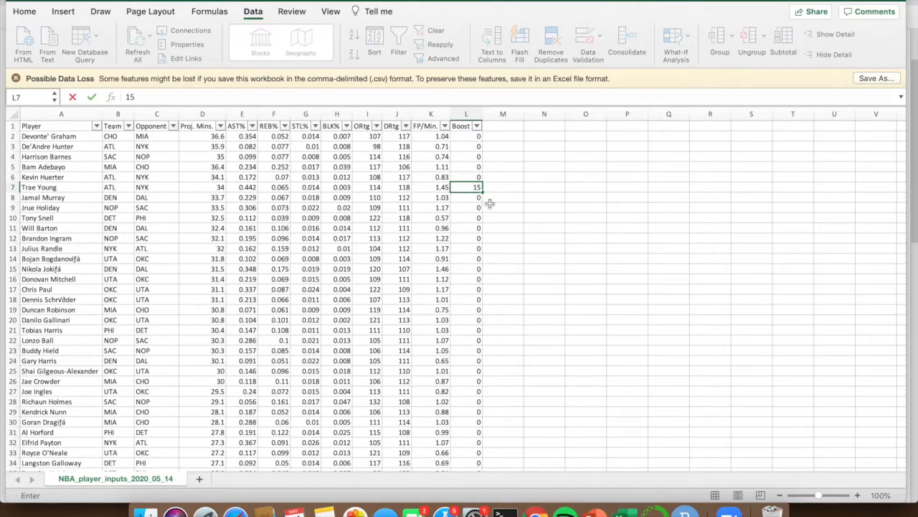
pyautogui.press('Return')
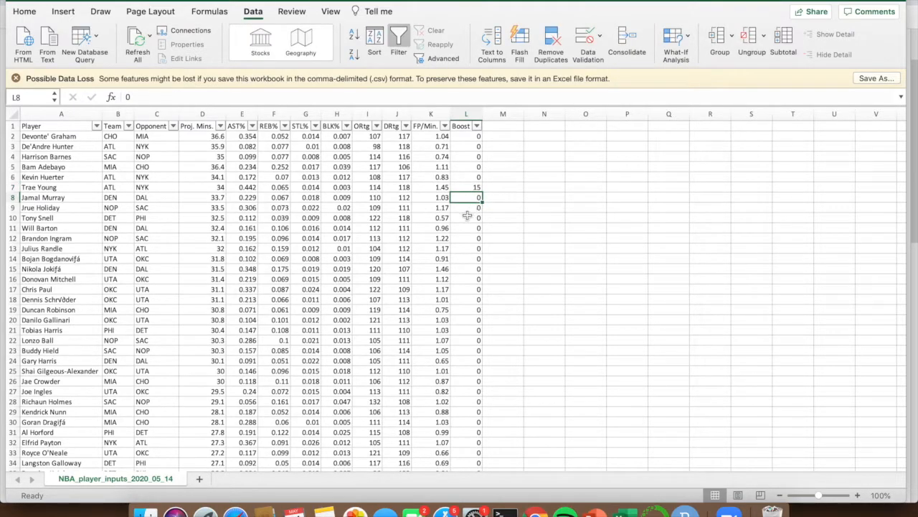
# Step: Set Brandon Ingram's Boost in cell L12 to -5
pyautogui.click(475, 240)
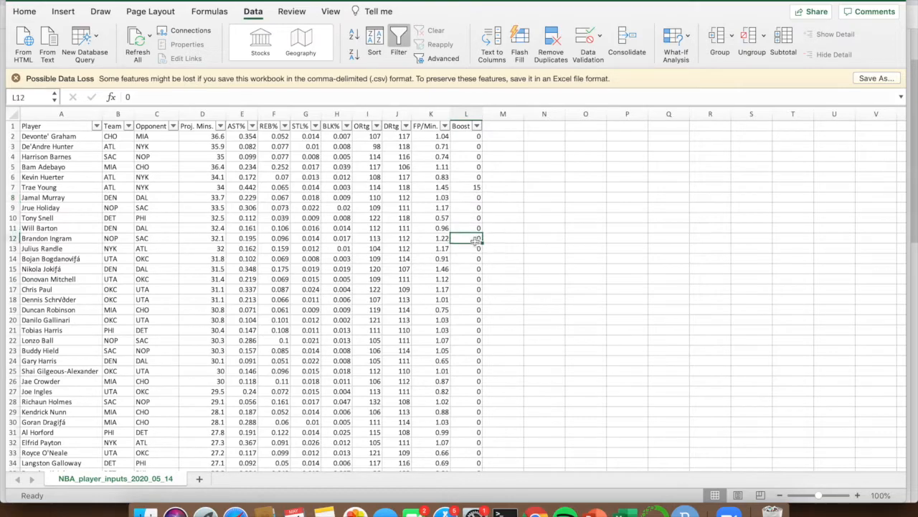
pyautogui.write('-')
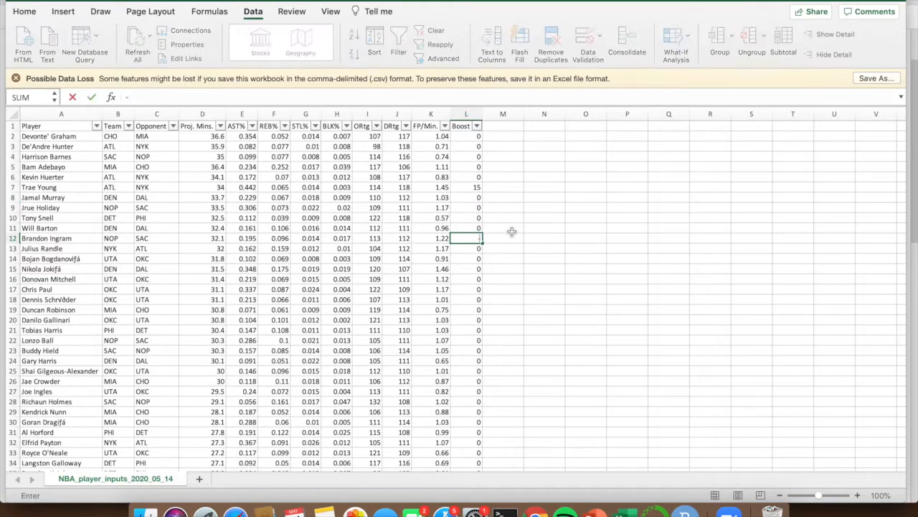
pyautogui.moveTo(471, 243); pyautogui.dragTo(456, 271)
pyautogui.press('Return')
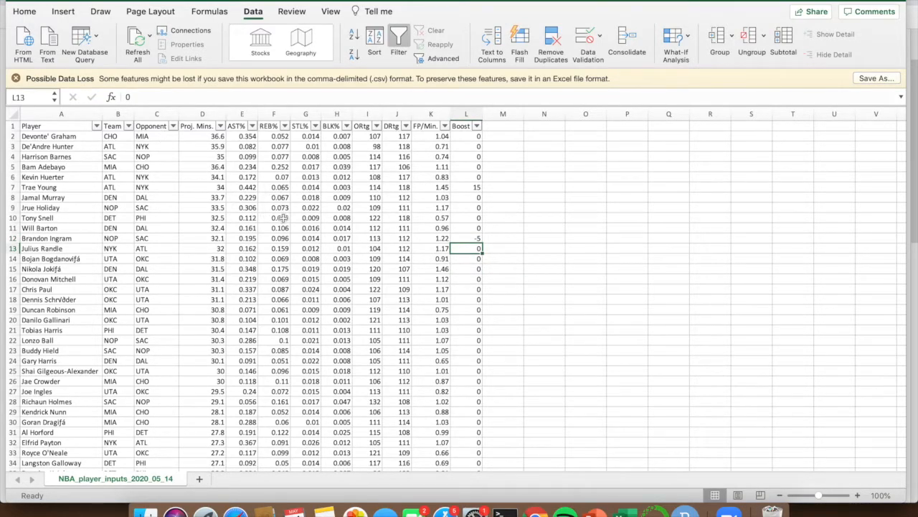
pyautogui.scroll(-1, 283, 219)
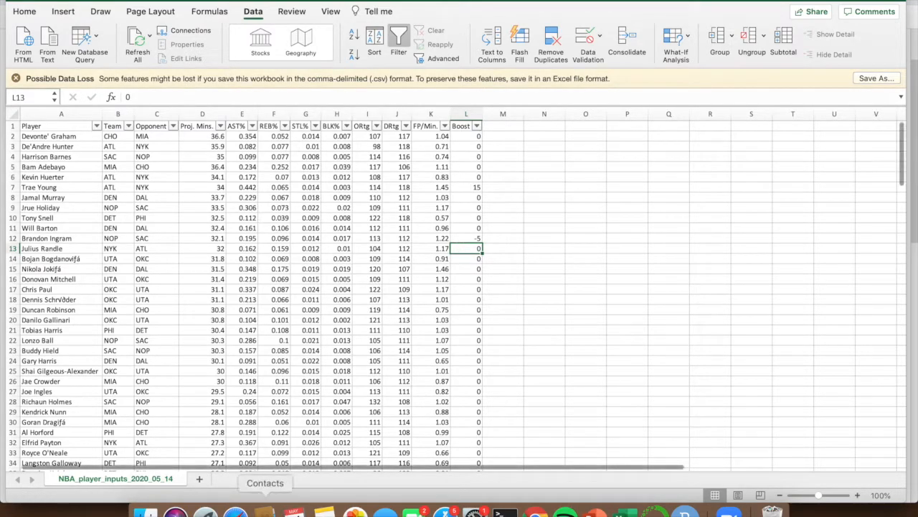
# Step: Switch to Chrome and upload the edited NBA_player_inputs CSV file to the optimizer's Player Inputs
pyautogui.click(535, 512)
pyautogui.click(269, 160)
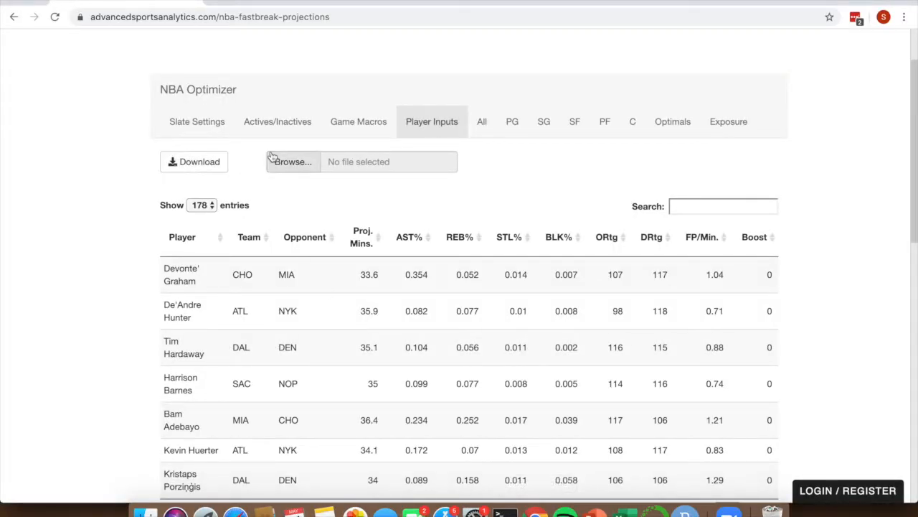
pyautogui.doubleClick(343, 75)
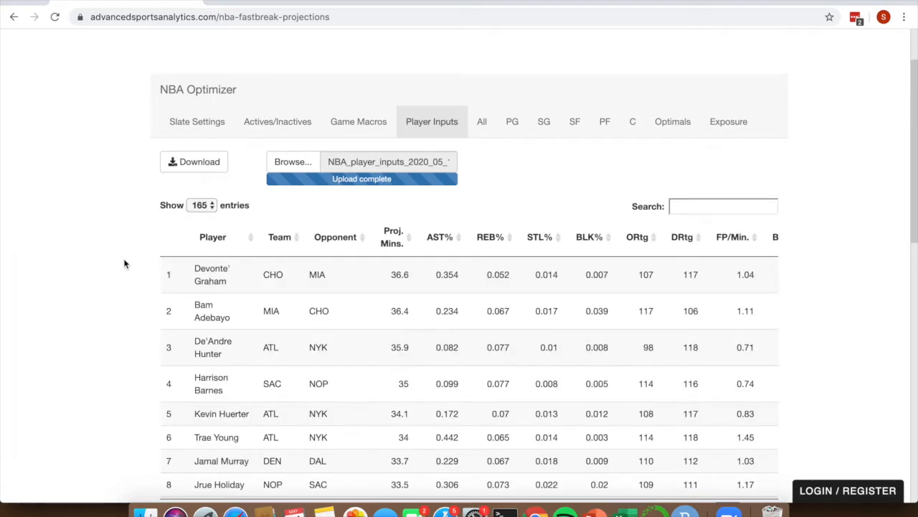
# Step: Check the uploaded Player Inputs table for the edited minutes, rebound rate and Boost values
pyautogui.scroll(-1, 123, 262)
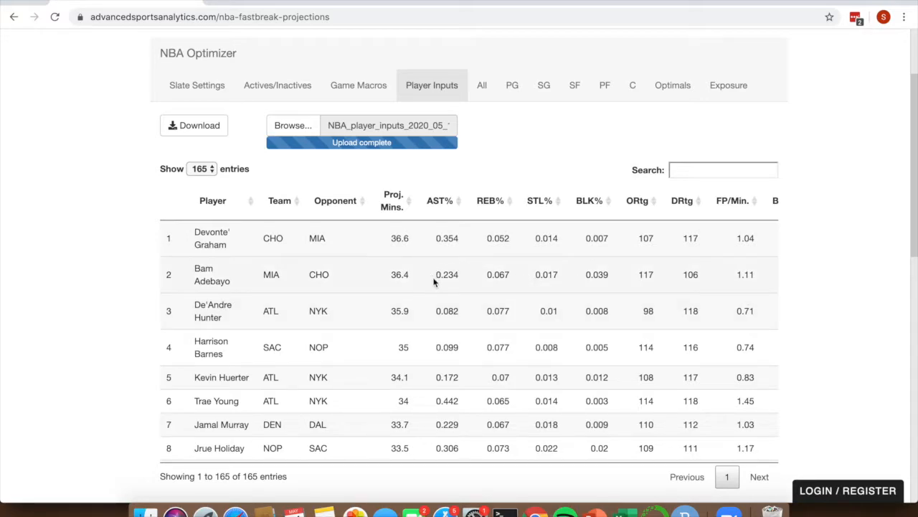
pyautogui.hscroll(2, 498, 284)
pyautogui.scroll(-2, 498, 284)
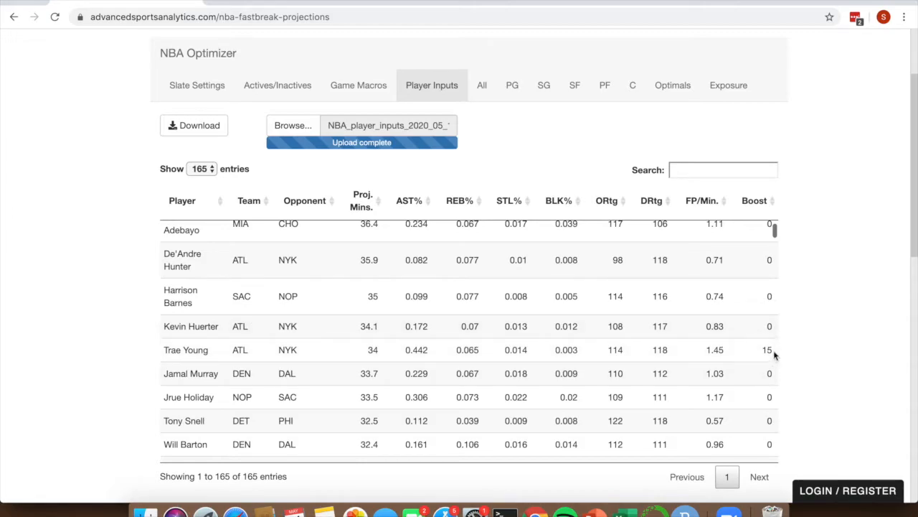
pyautogui.scroll(-2, 689, 362)
pyautogui.scroll(-1, 691, 363)
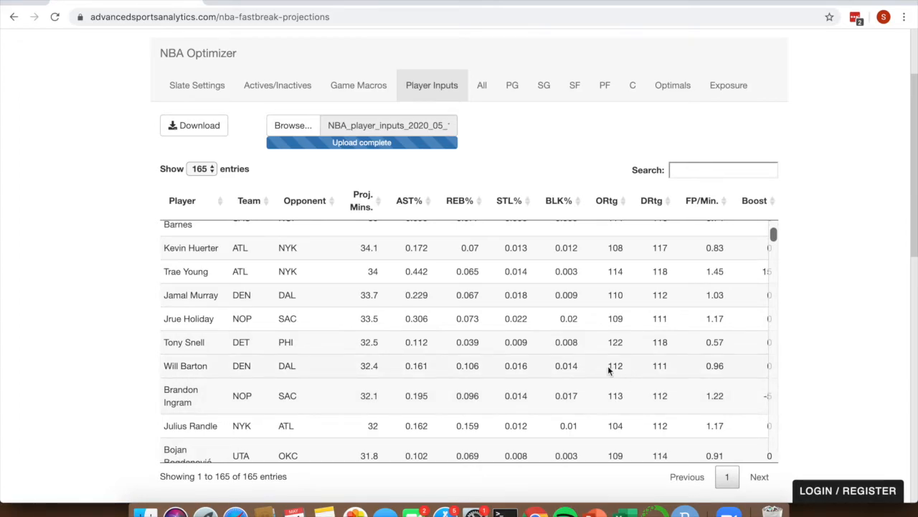
pyautogui.scroll(3, 608, 369)
pyautogui.scroll(1, 117, 258)
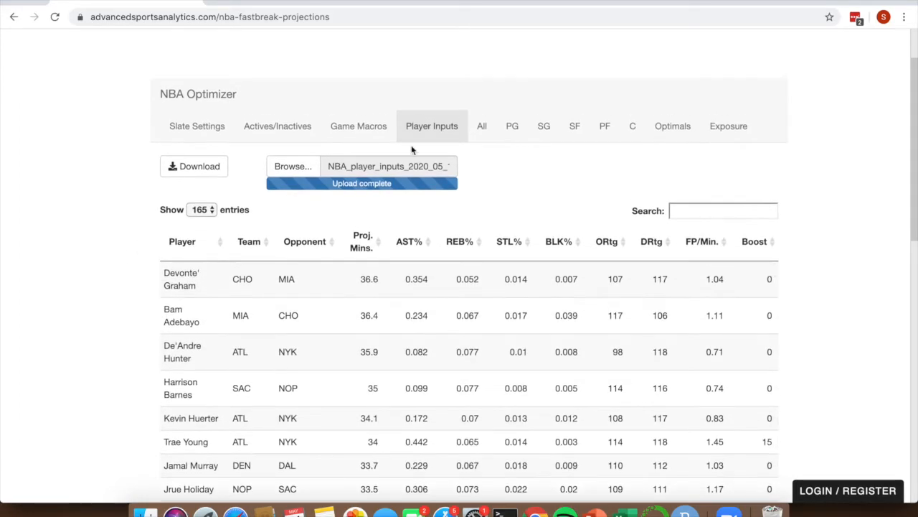
# Step: Open the projections for all players and examine their minutes, salary, projected DKP and value
pyautogui.click(483, 129)
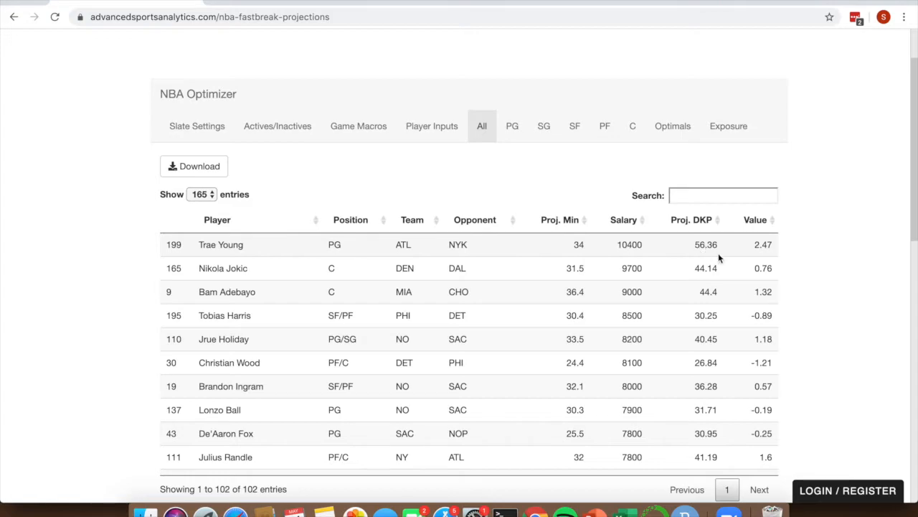
pyautogui.scroll(-3, 568, 352)
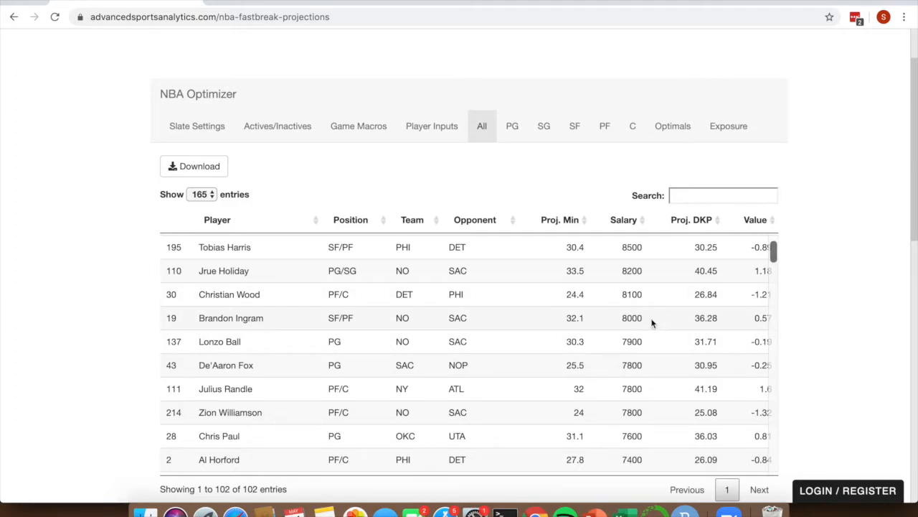
pyautogui.scroll(5, 652, 322)
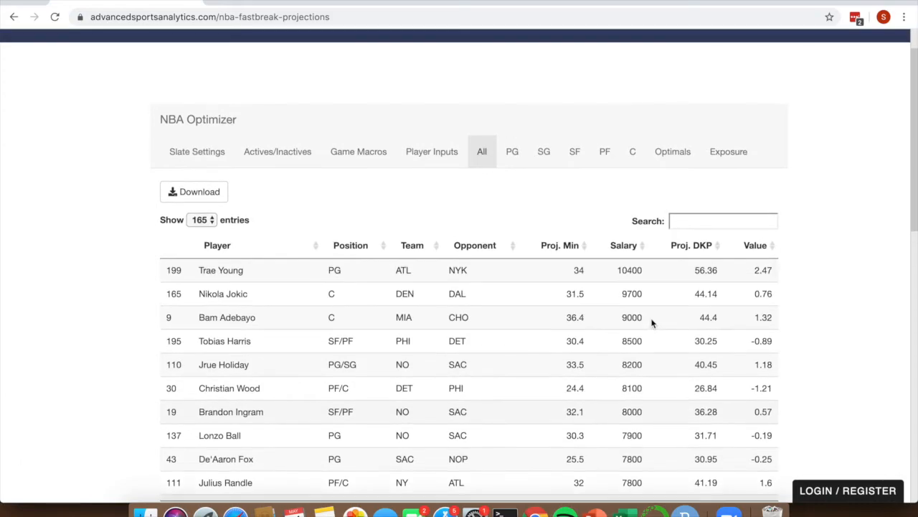
pyautogui.scroll(-3, 131, 313)
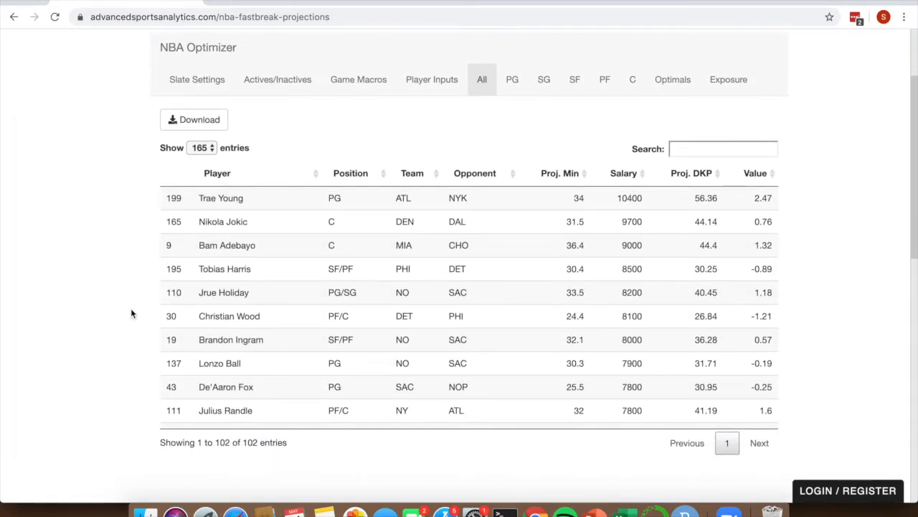
pyautogui.scroll(1, 410, 185)
pyautogui.scroll(-10, 410, 301)
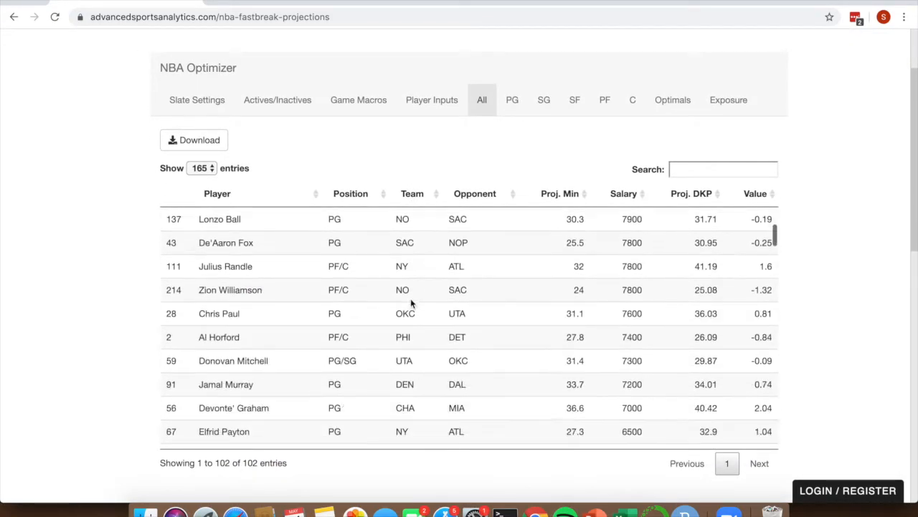
pyautogui.scroll(8, 411, 301)
pyautogui.scroll(3, 410, 301)
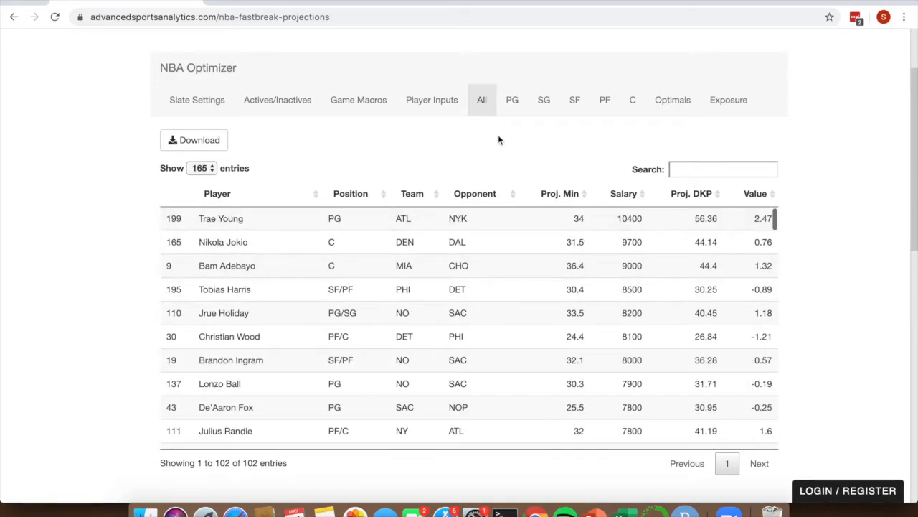
# Step: Look through the PG, SG, SF and PF projection tables and return to the point guards
pyautogui.click(514, 107)
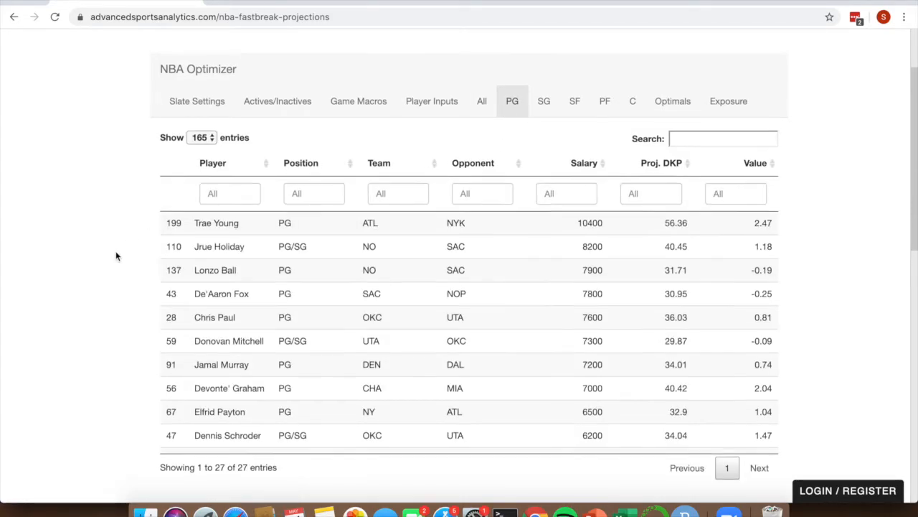
pyautogui.scroll(1, 116, 256)
pyautogui.click(543, 115)
pyautogui.click(574, 117)
pyautogui.click(604, 119)
pyautogui.click(512, 117)
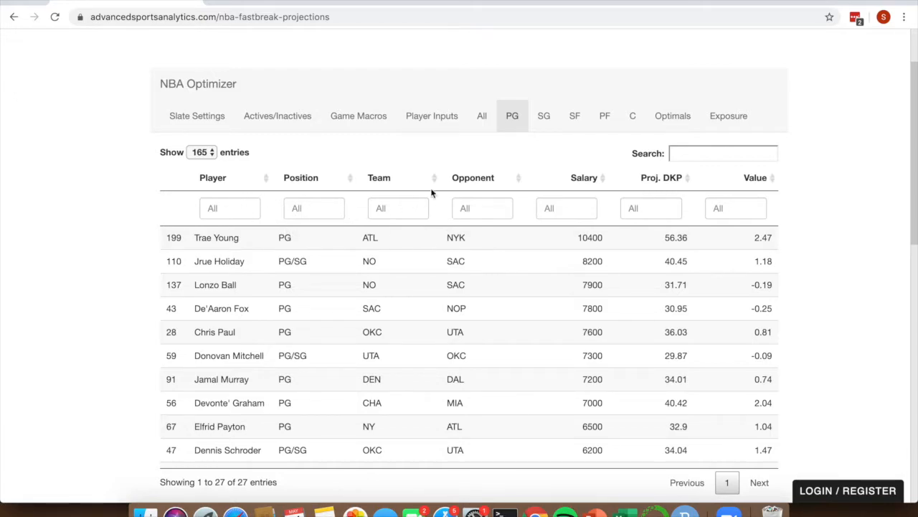
# Step: Sort the point guard table by Proj. DKP from highest to lowest
pyautogui.click(567, 209)
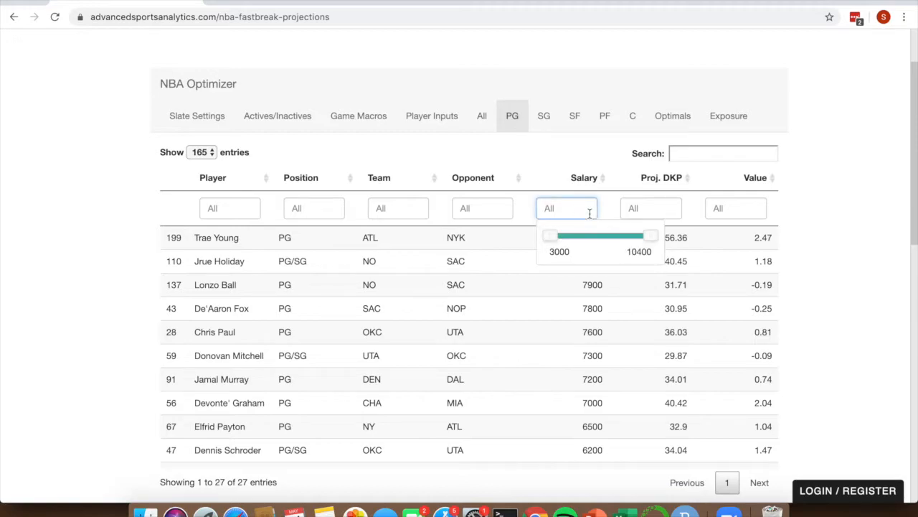
pyautogui.click(827, 234)
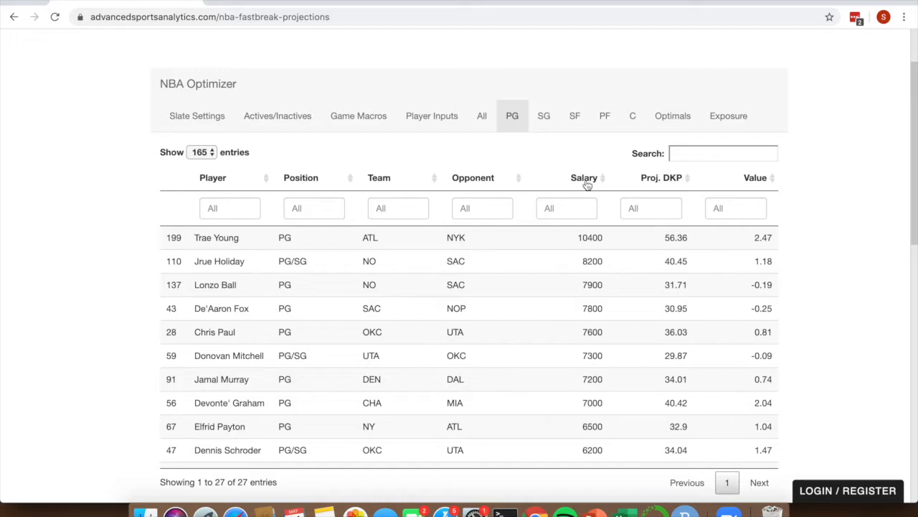
pyautogui.click(667, 180)
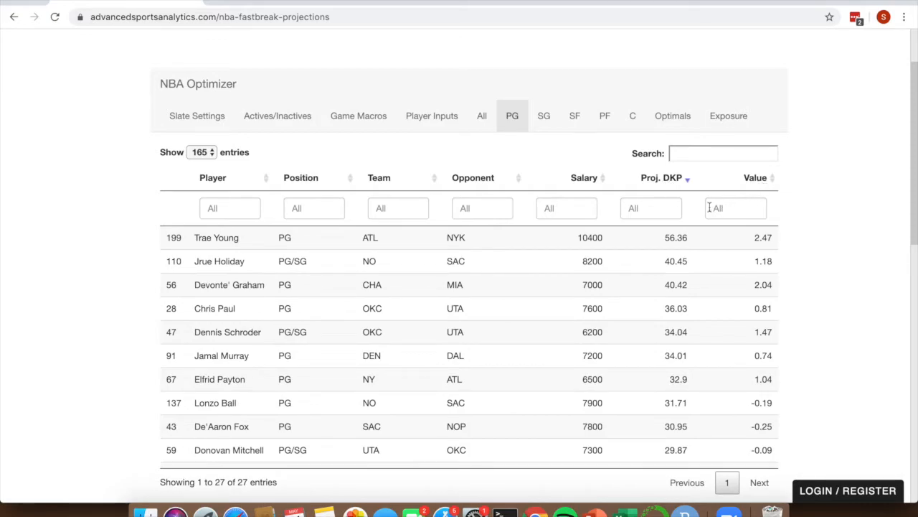
# Step: Filter the point guards to salaries from 3000 to 6513, review the filtered players, and clear the filter
pyautogui.click(570, 206)
pyautogui.moveTo(650, 236); pyautogui.dragTo(599, 243)
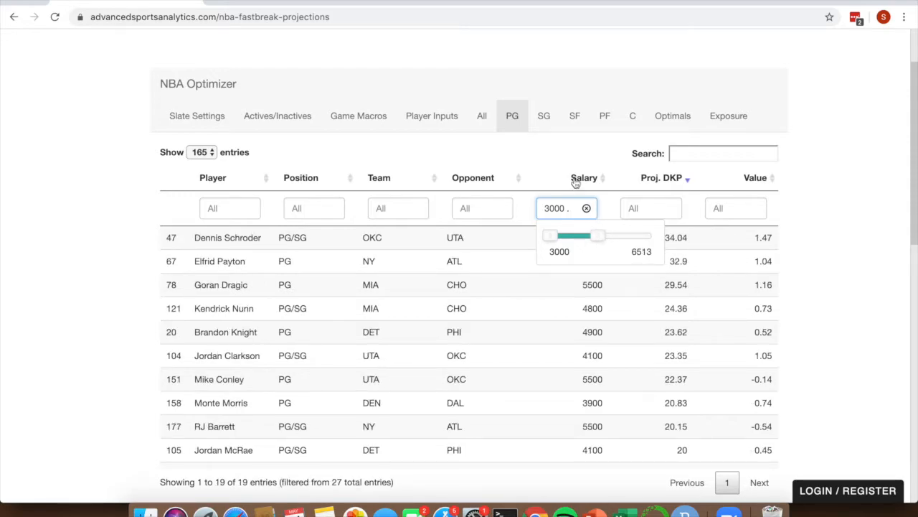
pyautogui.click(546, 155)
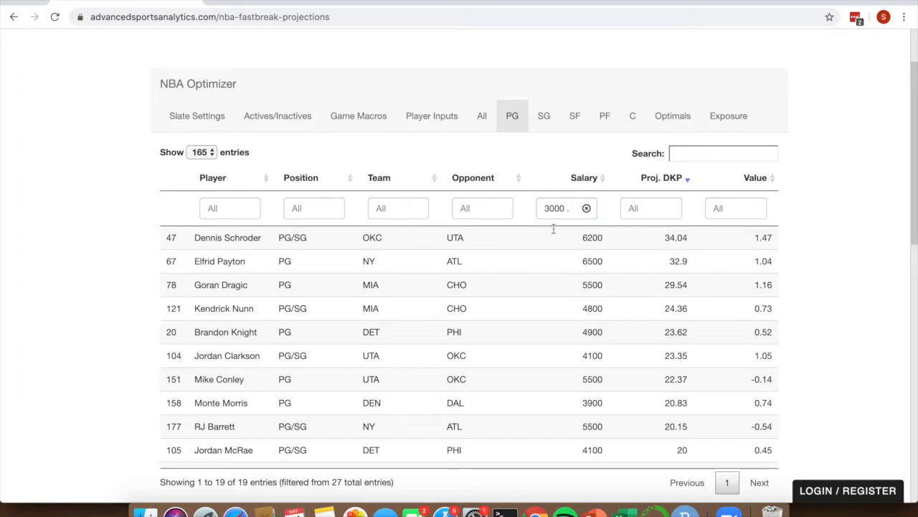
pyautogui.scroll(1, 546, 295)
pyautogui.scroll(-1, 546, 295)
pyautogui.scroll(1, 497, 350)
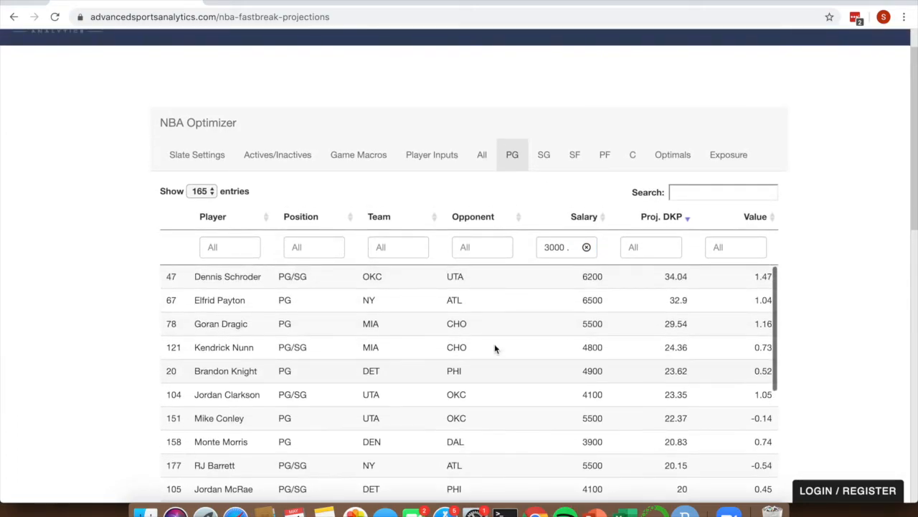
pyautogui.scroll(-1, 122, 308)
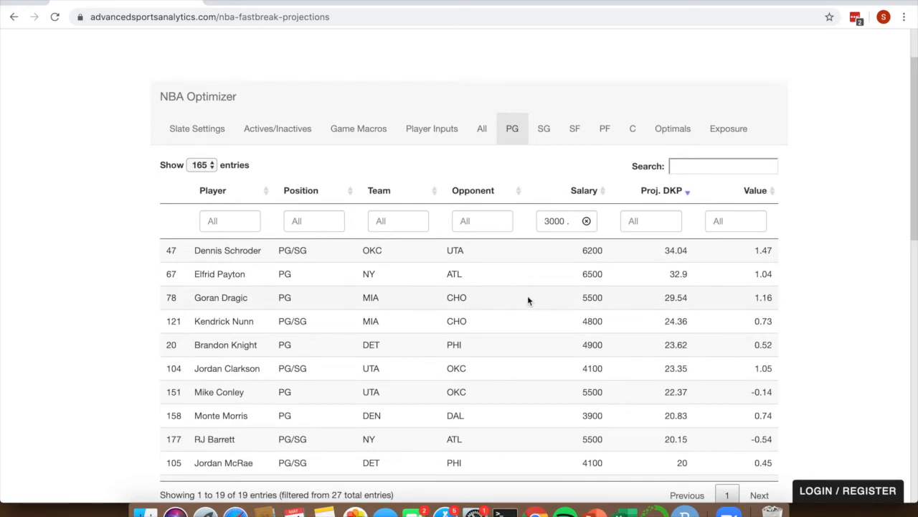
pyautogui.click(587, 222)
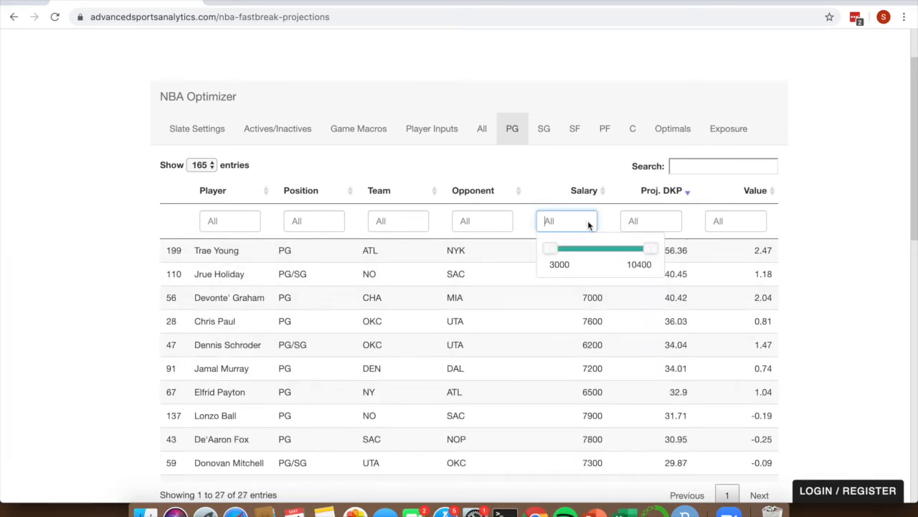
pyautogui.click(856, 209)
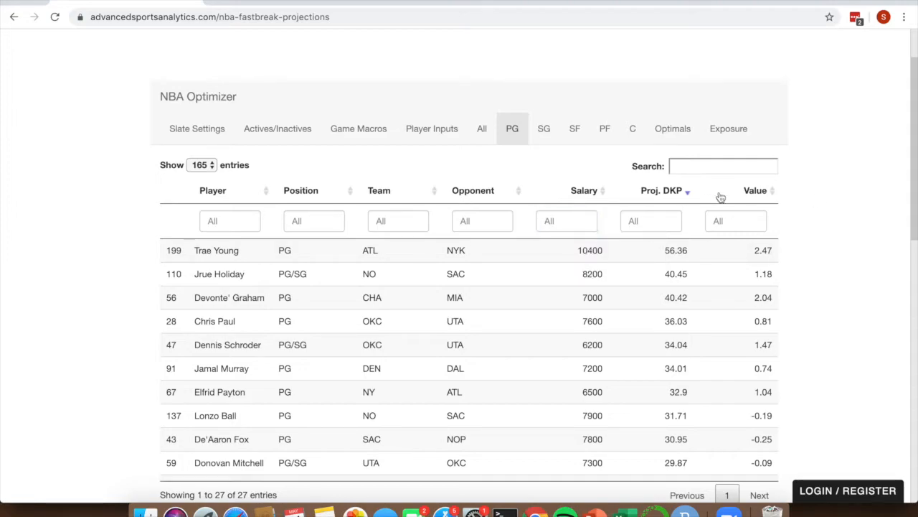
# Step: Highlight Dennis Schroder's row in the point guard table
pyautogui.scroll(-2, 597, 287)
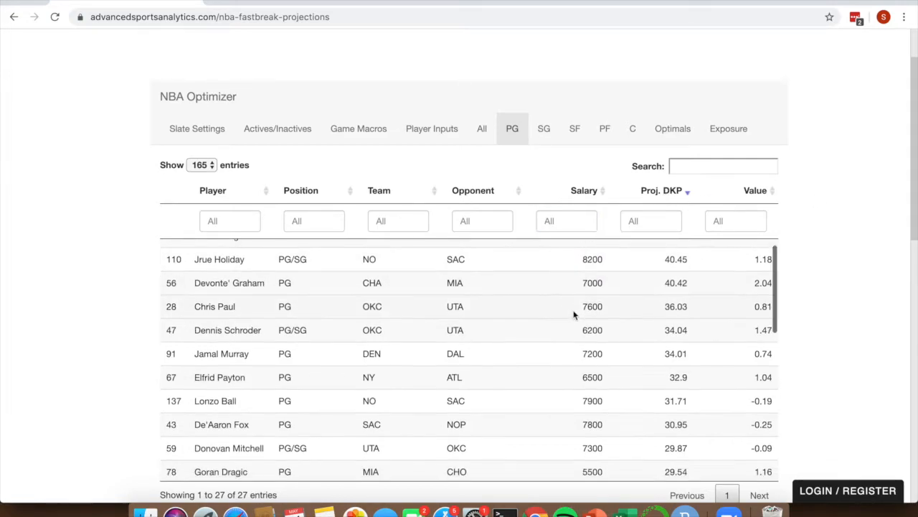
pyautogui.click(562, 324)
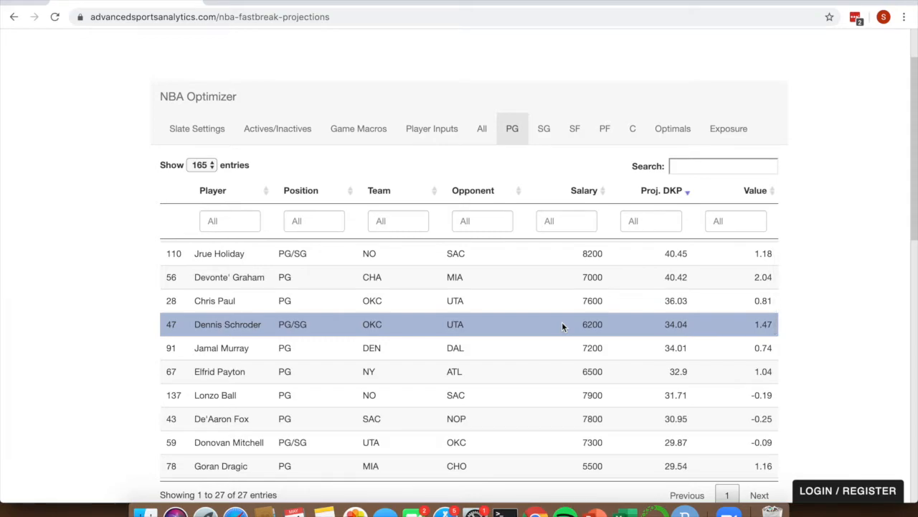
pyautogui.scroll(1, 563, 327)
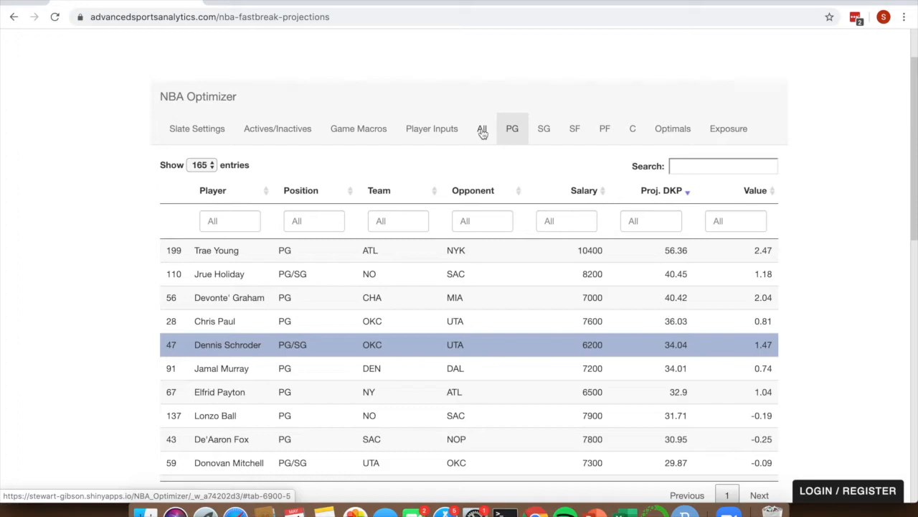
# Step: Open the optimal lineups and examine their players across positions, salaries and projected DKP
pyautogui.click(676, 135)
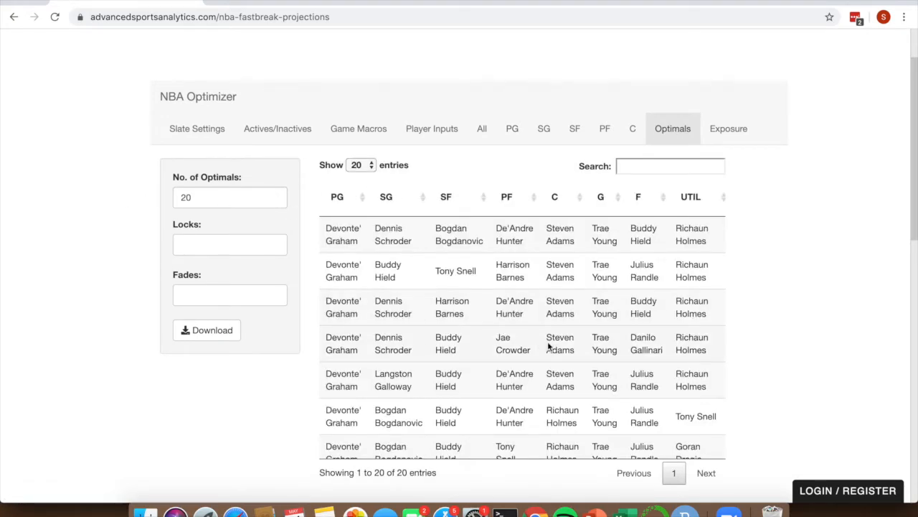
pyautogui.hscroll(3, 547, 346)
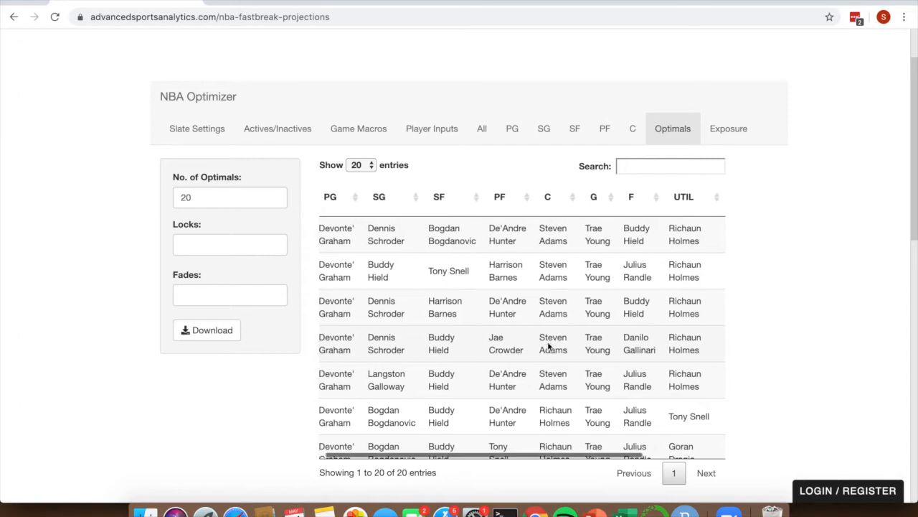
pyautogui.hscroll(-3, 547, 347)
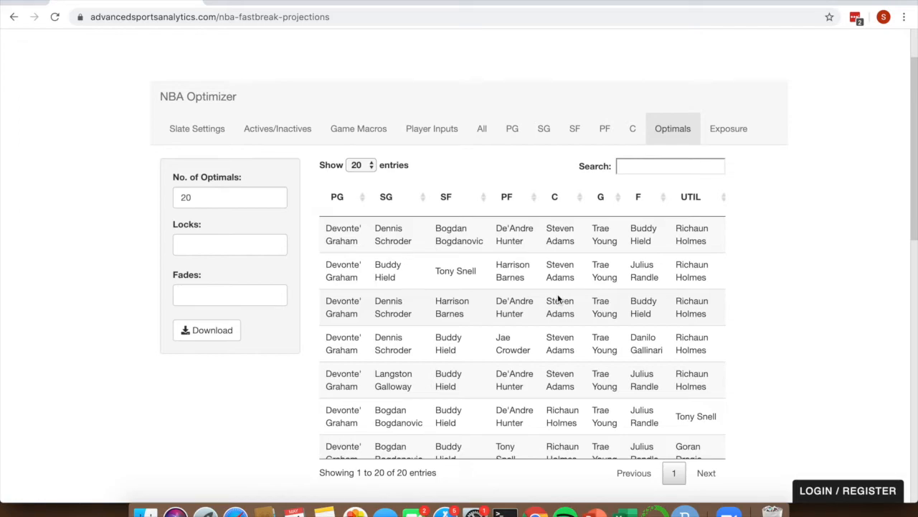
pyautogui.hscroll(3, 558, 299)
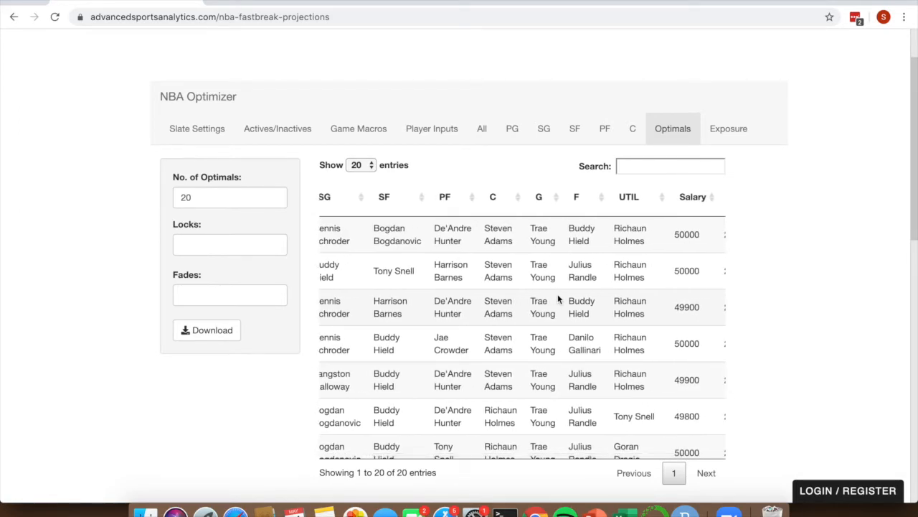
pyautogui.hscroll(2, 558, 299)
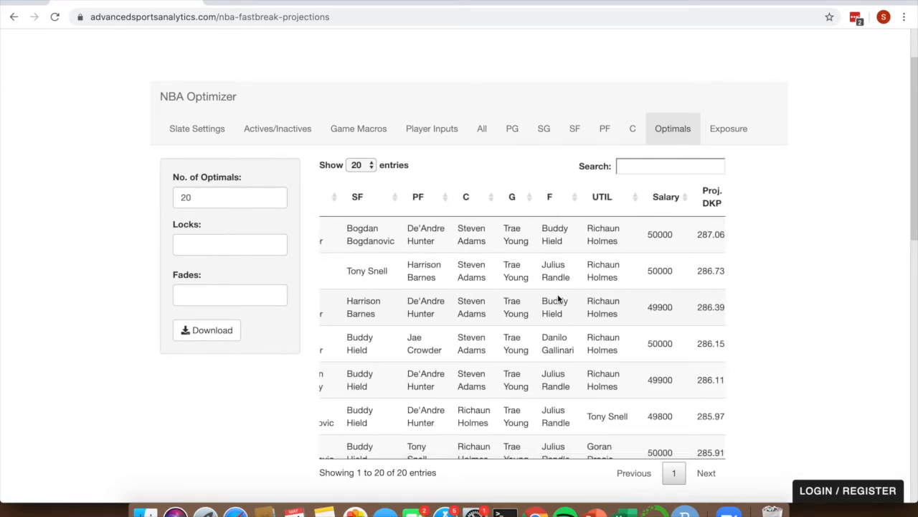
# Step: Lock Brandon Ingram into the optimal lineups
pyautogui.hscroll(-2, 558, 294)
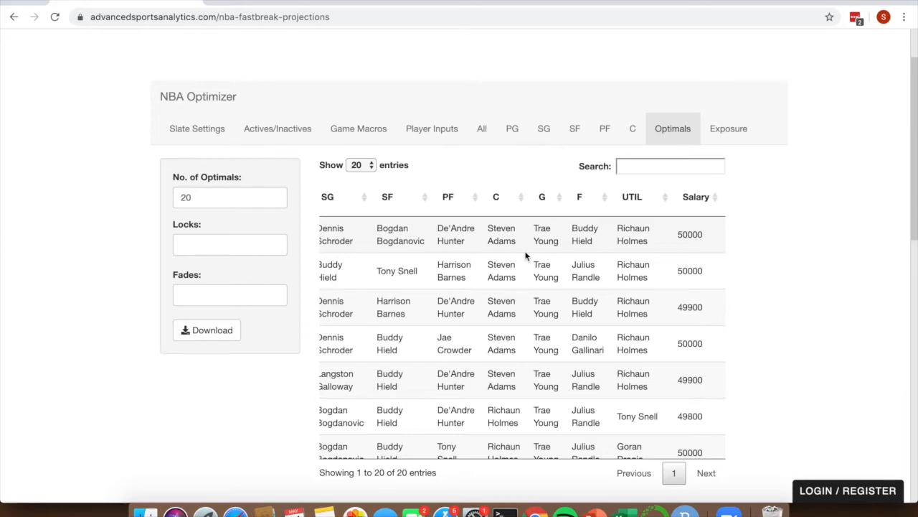
pyautogui.hscroll(-1, 525, 255)
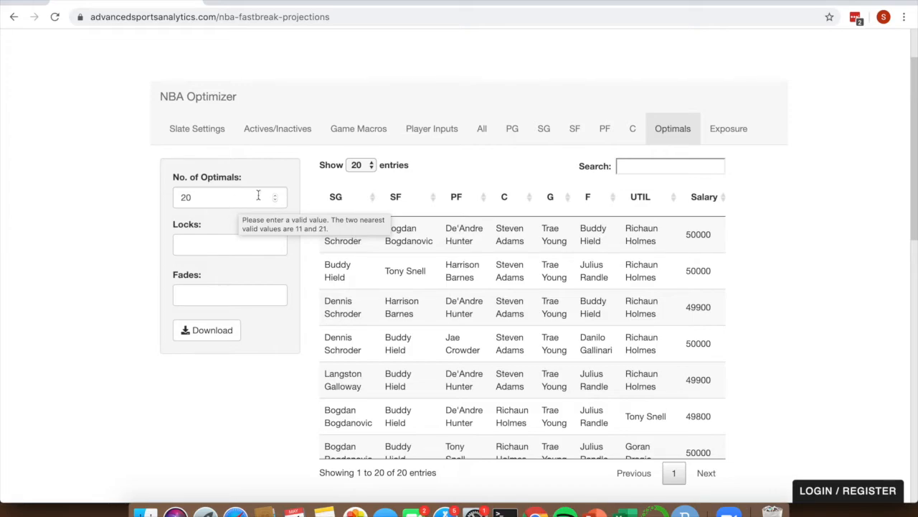
pyautogui.click(238, 245)
pyautogui.write('ingr')
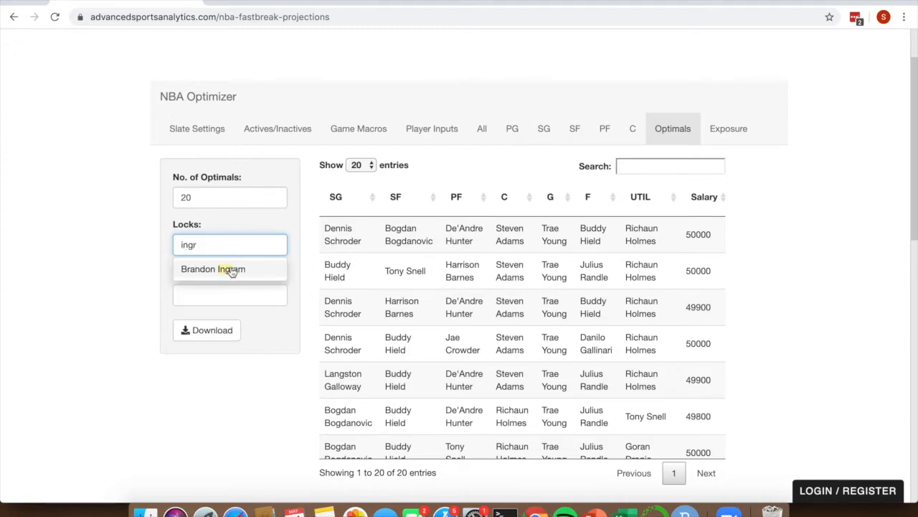
pyautogui.click(231, 270)
pyautogui.click(130, 265)
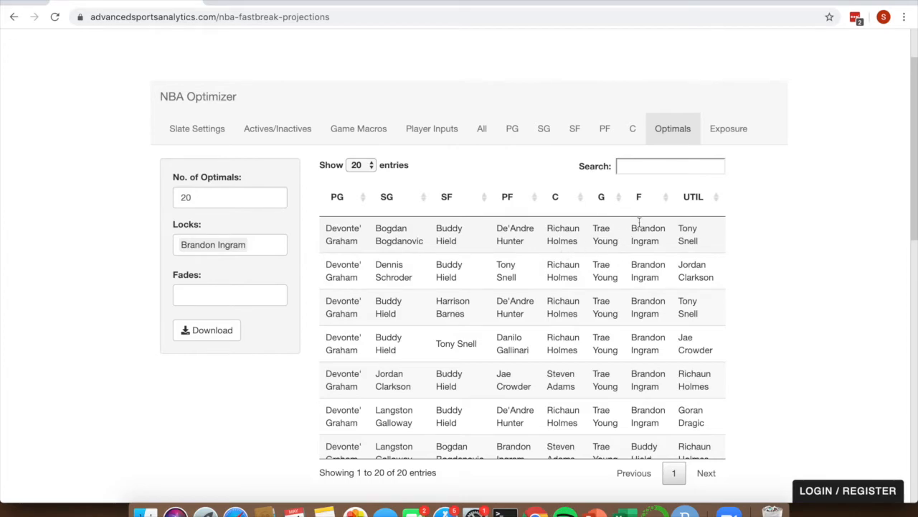
# Step: Remove Brandon Ingram from the locked players
pyautogui.click(273, 243)
pyautogui.press('BackSpace')
pyautogui.click(98, 254)
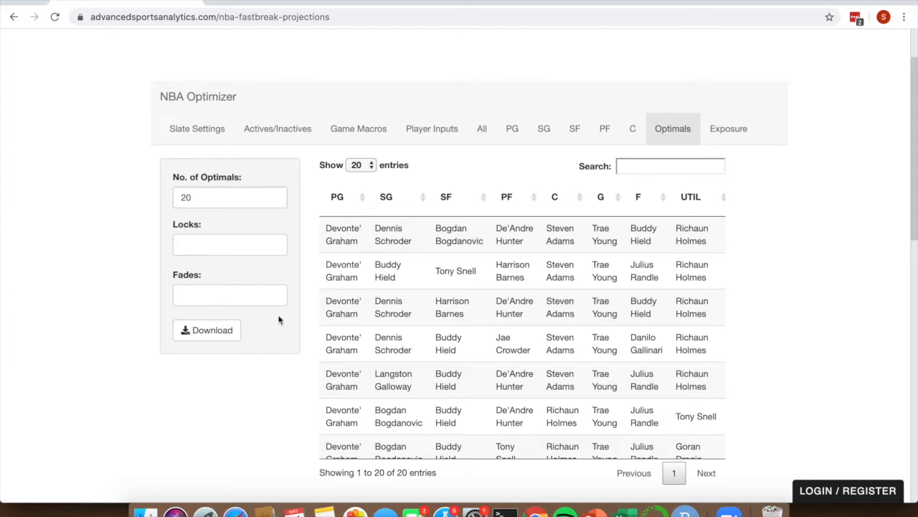
# Step: Fade Devonte' Graham to exclude him from the optimal lineups
pyautogui.click(243, 299)
pyautogui.write('gr')
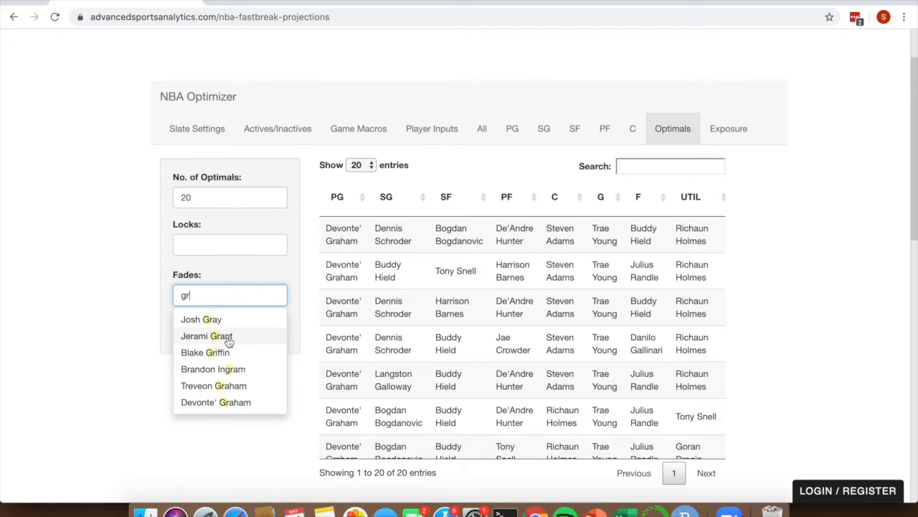
pyautogui.write('ahm')
pyautogui.press('BackSpace')
pyautogui.write('a')
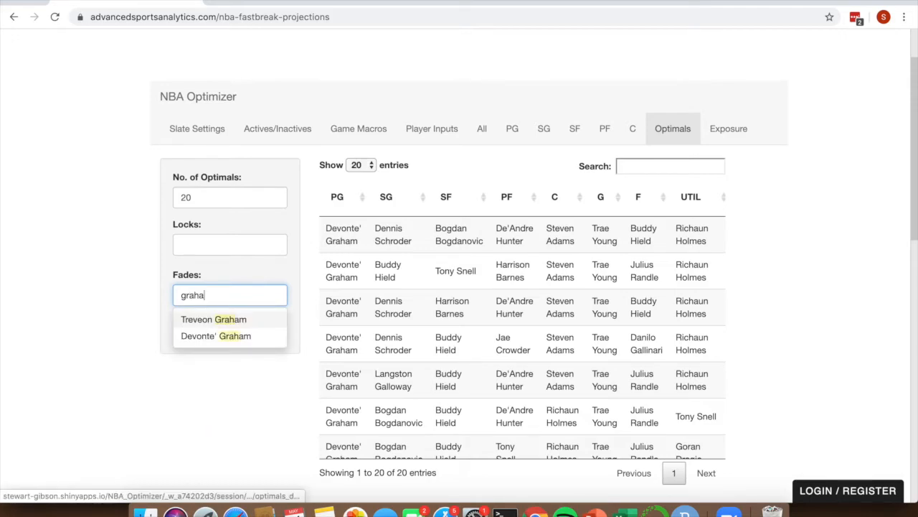
pyautogui.write('m')
pyautogui.click(229, 336)
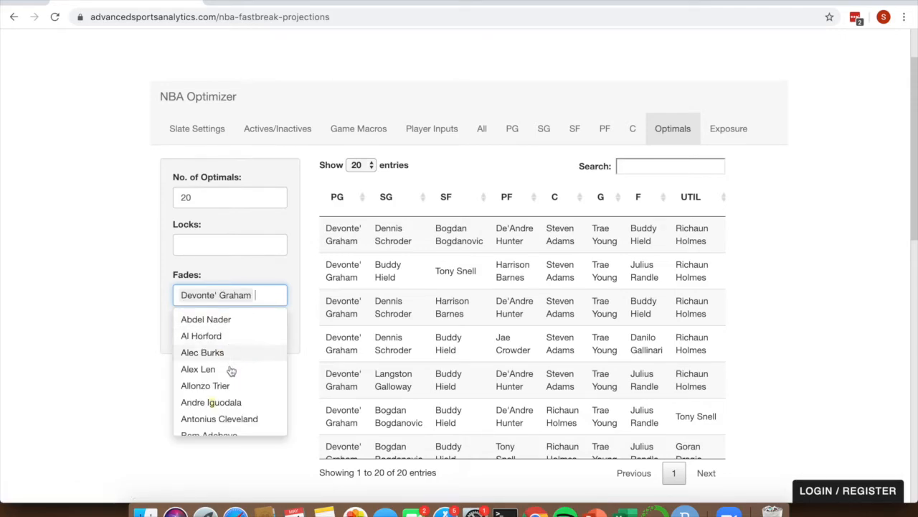
pyautogui.click(125, 326)
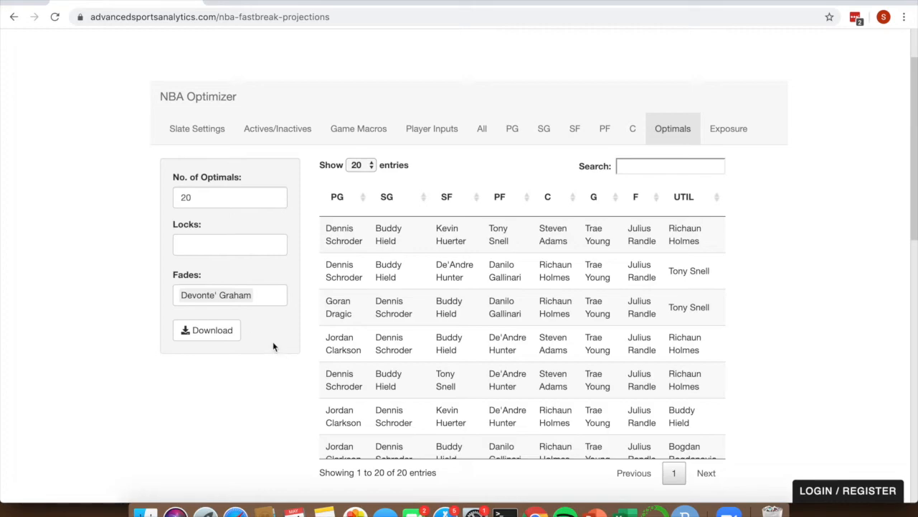
# Step: Download the optimal lineups CSV, open it in Excel and fit all column widths to their contents
pyautogui.click(219, 337)
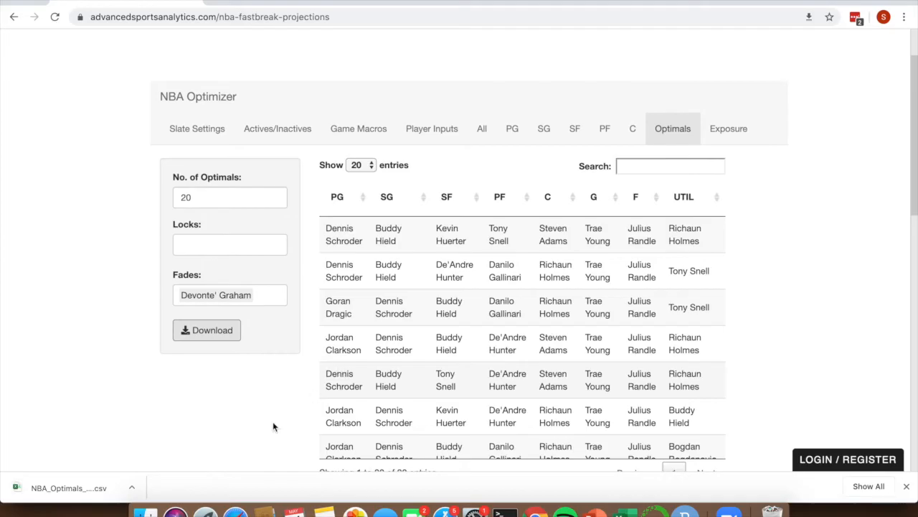
pyautogui.click(93, 496)
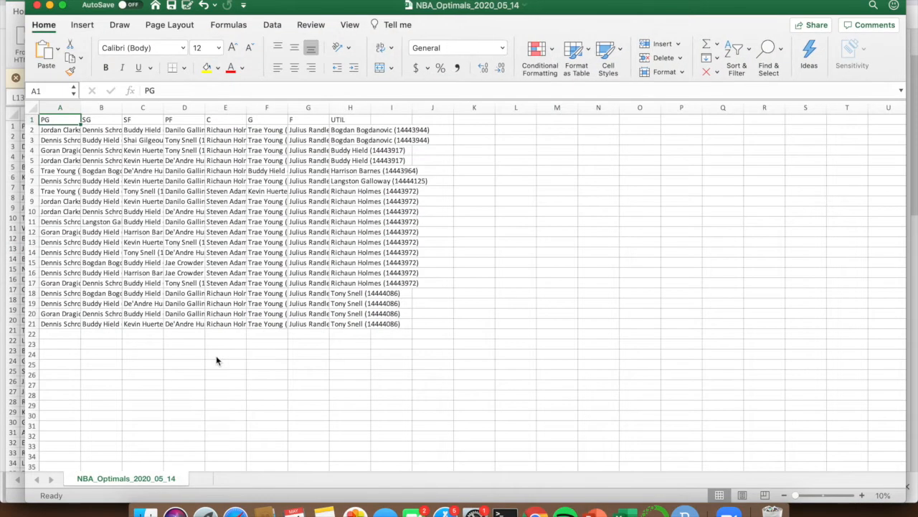
pyautogui.click(33, 127)
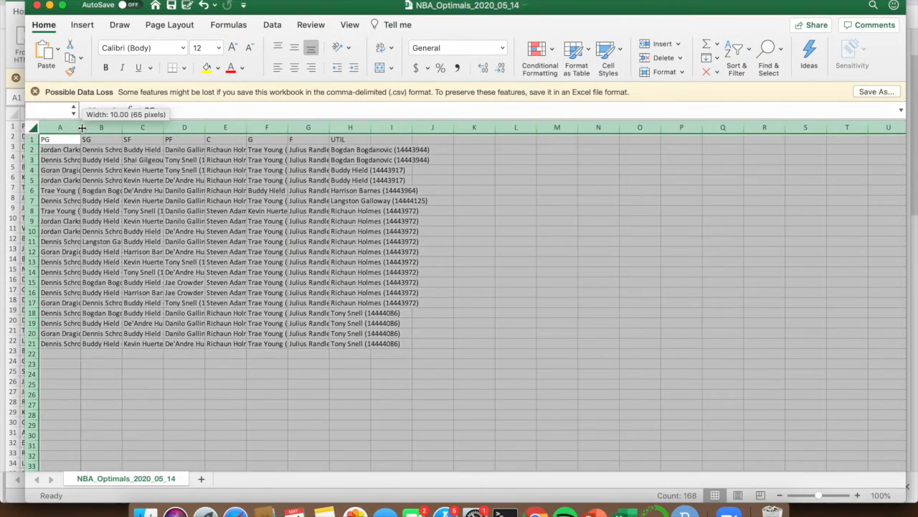
pyautogui.doubleClick(81, 127)
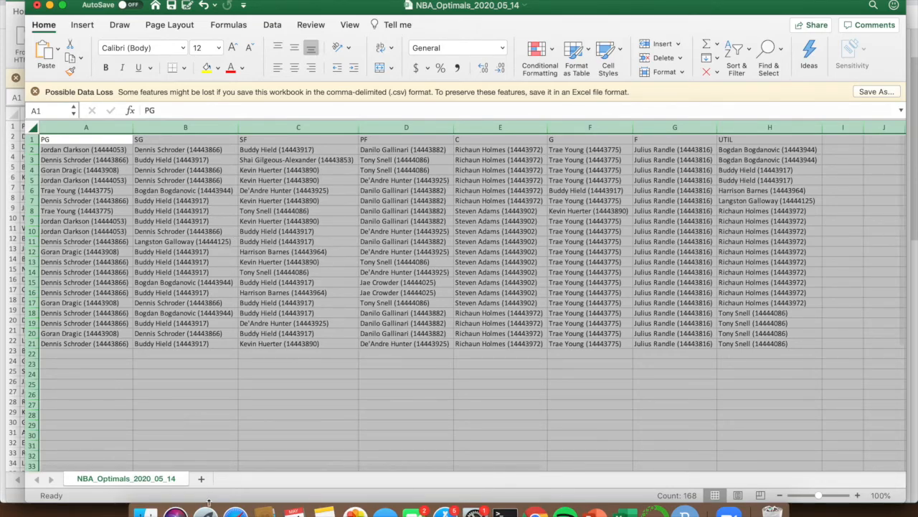
# Step: Switch back to Chrome, view the player exposures and highlight Dennis Schroder's row
pyautogui.click(535, 511)
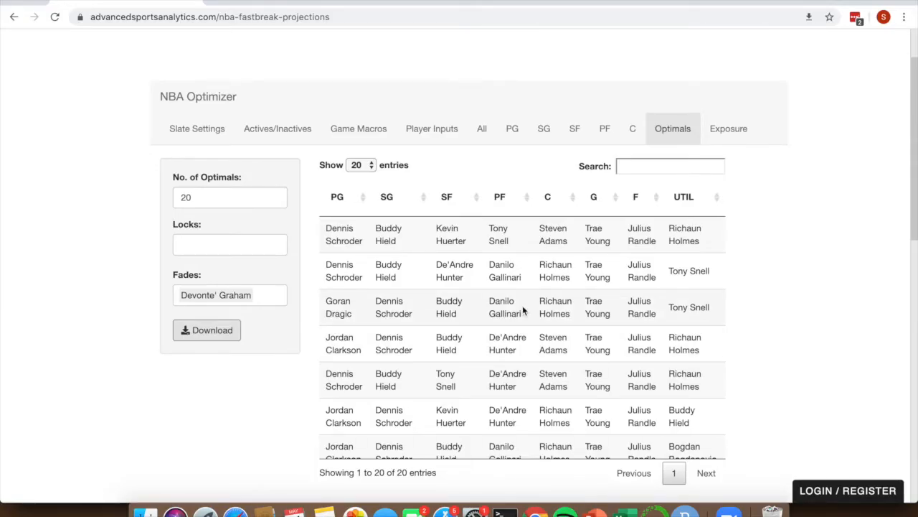
pyautogui.click(729, 130)
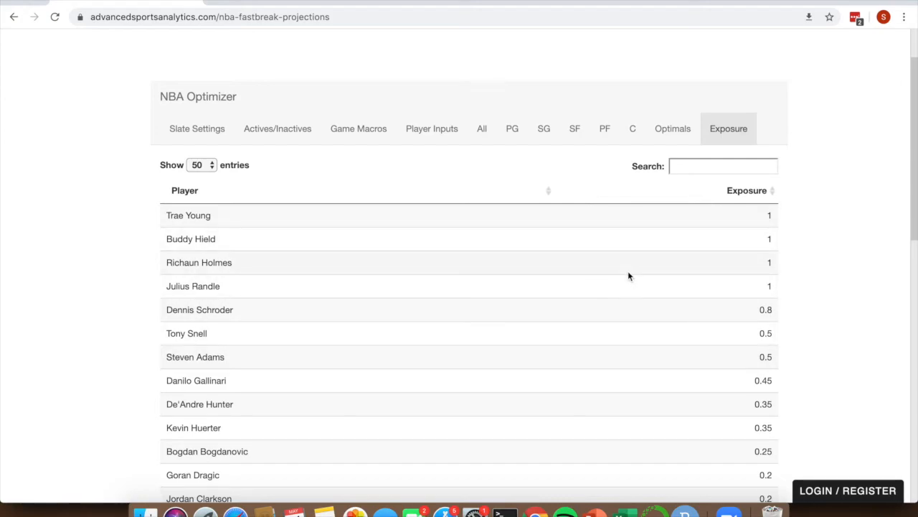
pyautogui.doubleClick(654, 336)
pyautogui.click(573, 301)
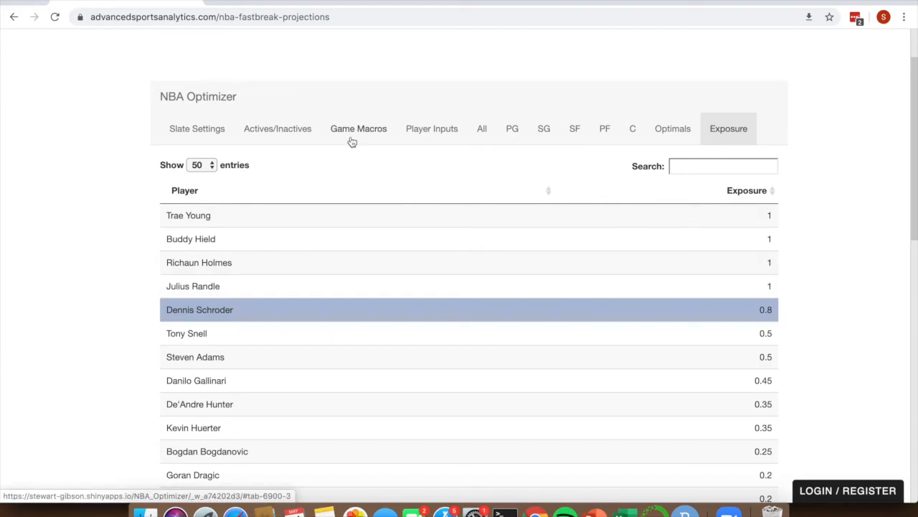
# Step: Set Duncan Robinson's Boost to -7 in the player inputs and commit the edit
pyautogui.click(430, 136)
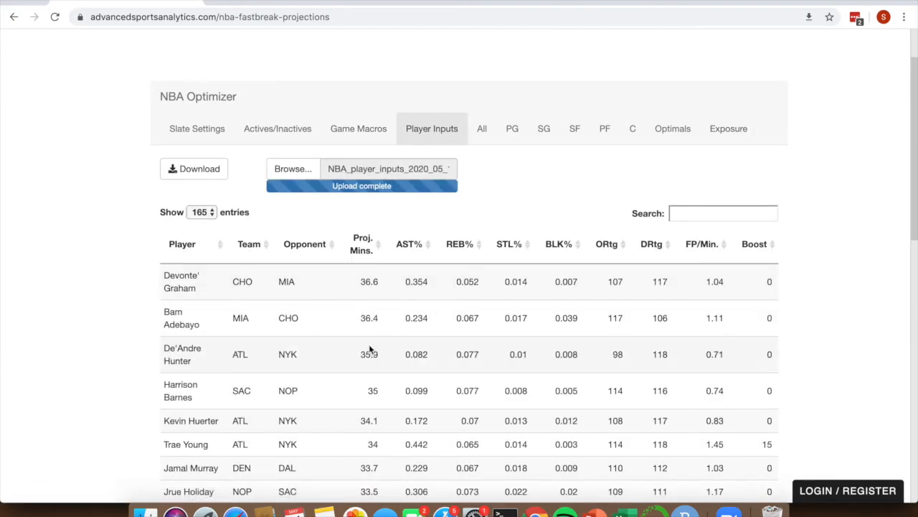
pyautogui.scroll(-2, 370, 349)
pyautogui.scroll(-6, 369, 343)
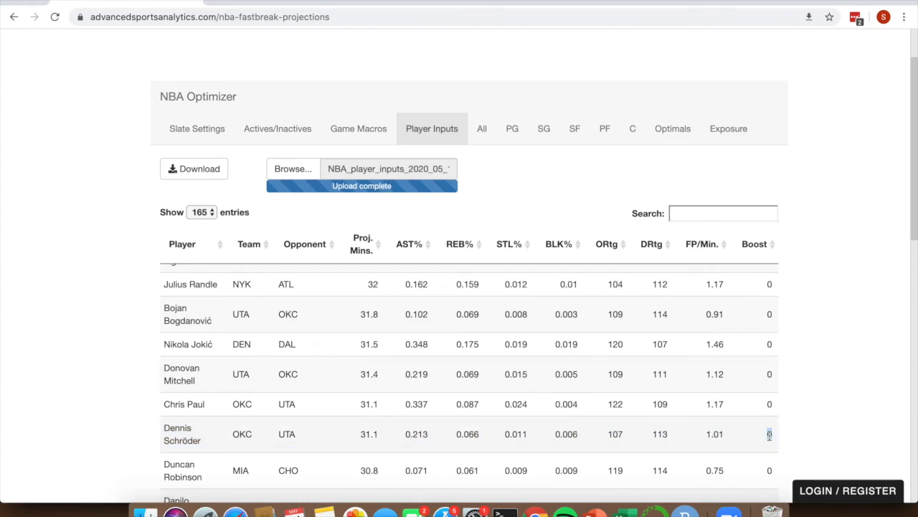
pyautogui.doubleClick(769, 434)
pyautogui.press('BackSpace')
pyautogui.write('-')
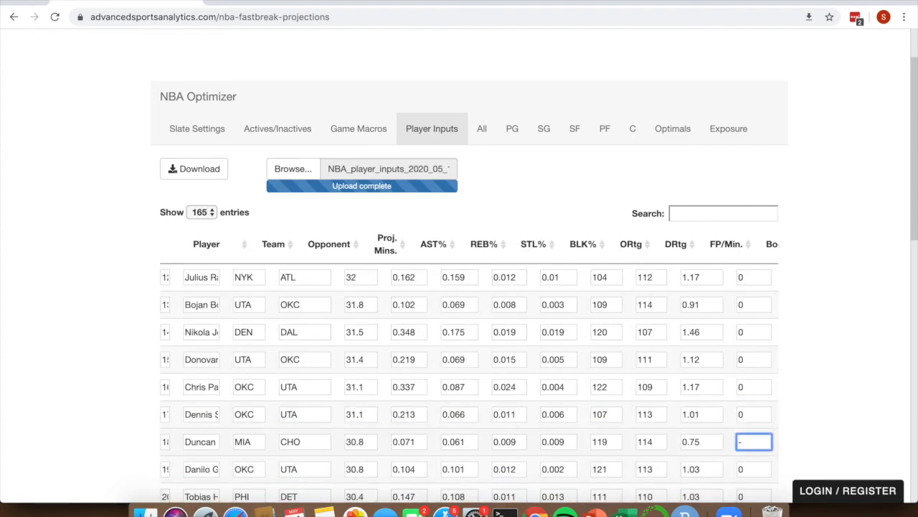
pyautogui.write('7')
pyautogui.hotkey('ctrl', 'Return')
# Step: Return to the player exposures, clear the highlight on Dennis Schroder's row and review the exposure values
pyautogui.click(723, 137)
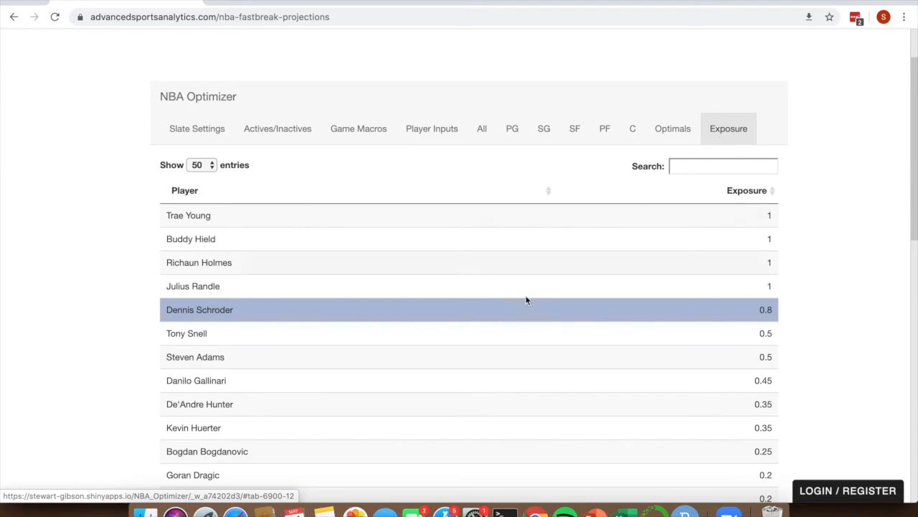
pyautogui.click(503, 312)
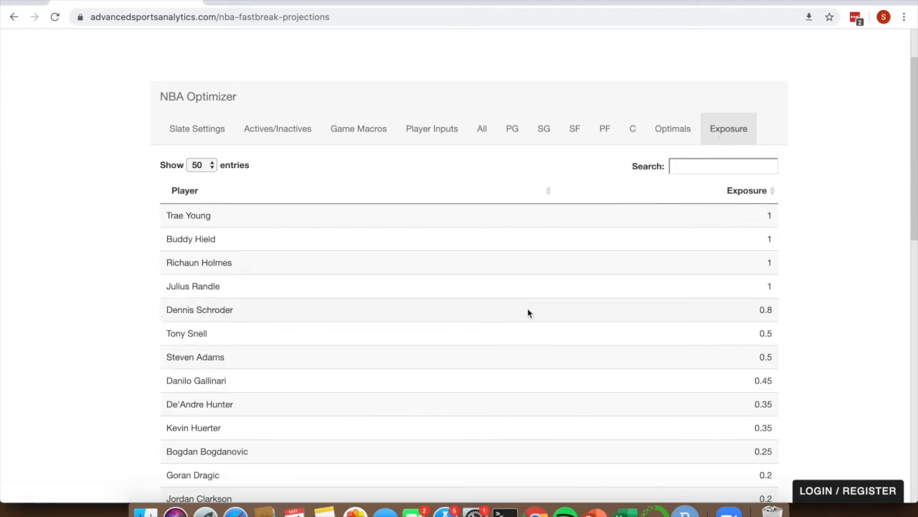
pyautogui.scroll(-1, 519, 307)
pyautogui.scroll(1, 519, 307)
pyautogui.scroll(-2, 118, 326)
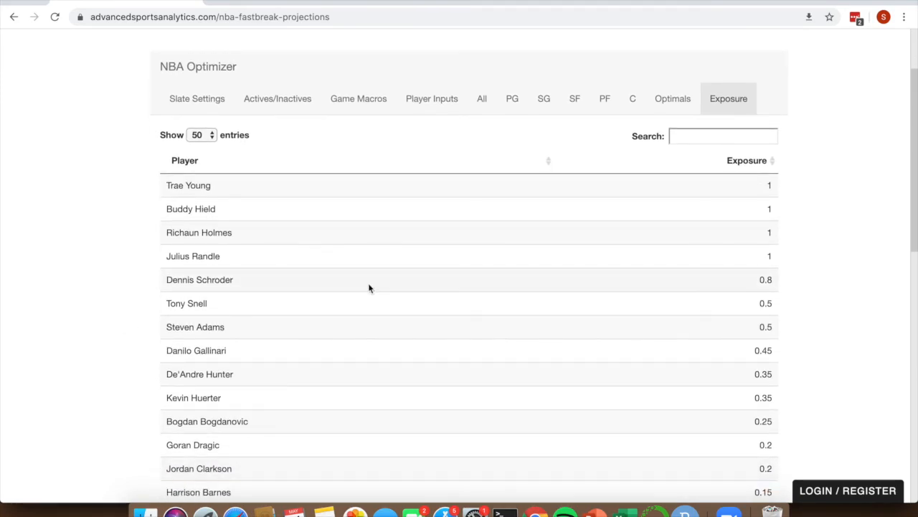
pyautogui.scroll(1, 409, 296)
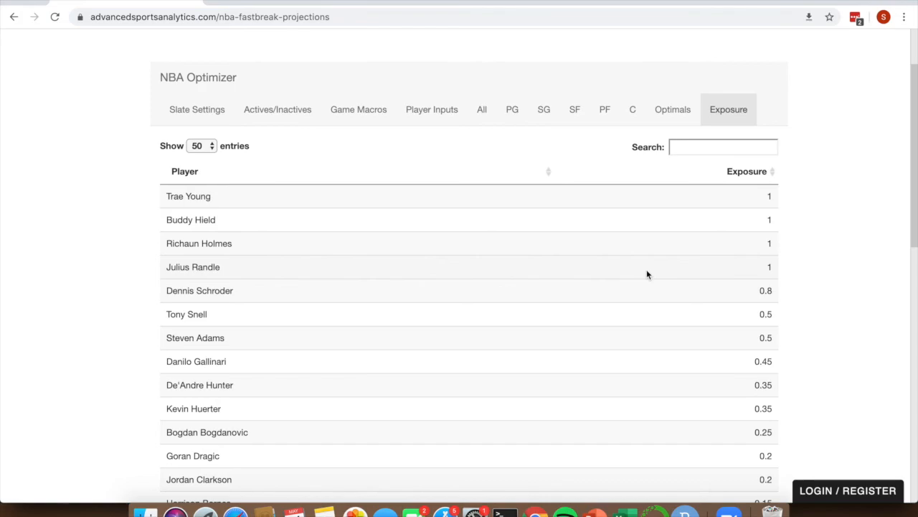